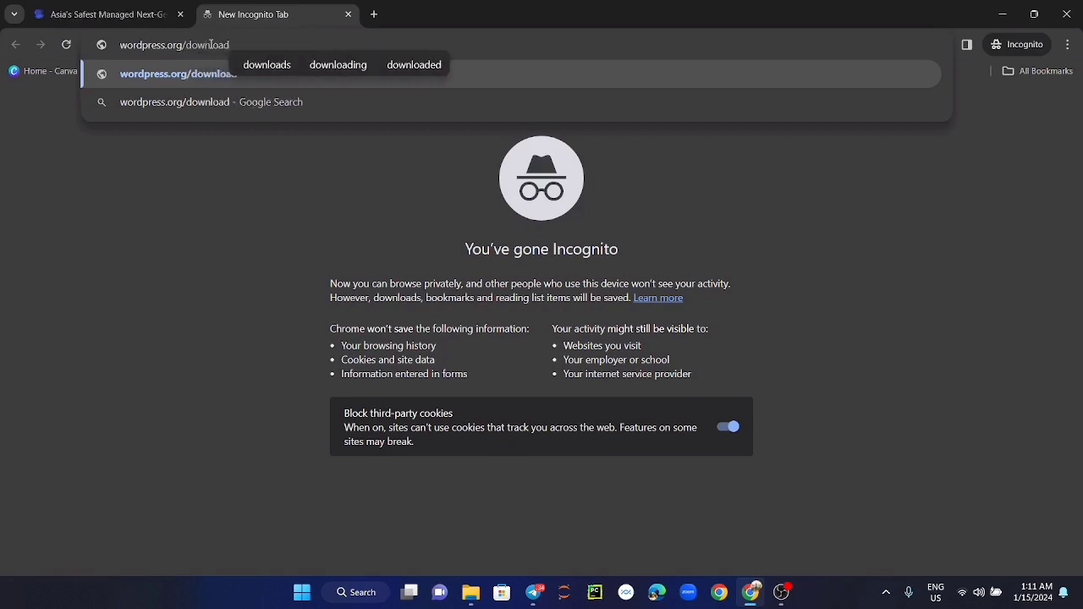
# Download the WordPress 6.4.2 zip from WordPress.org and save it to Downloads
pyautogui.press('Return')
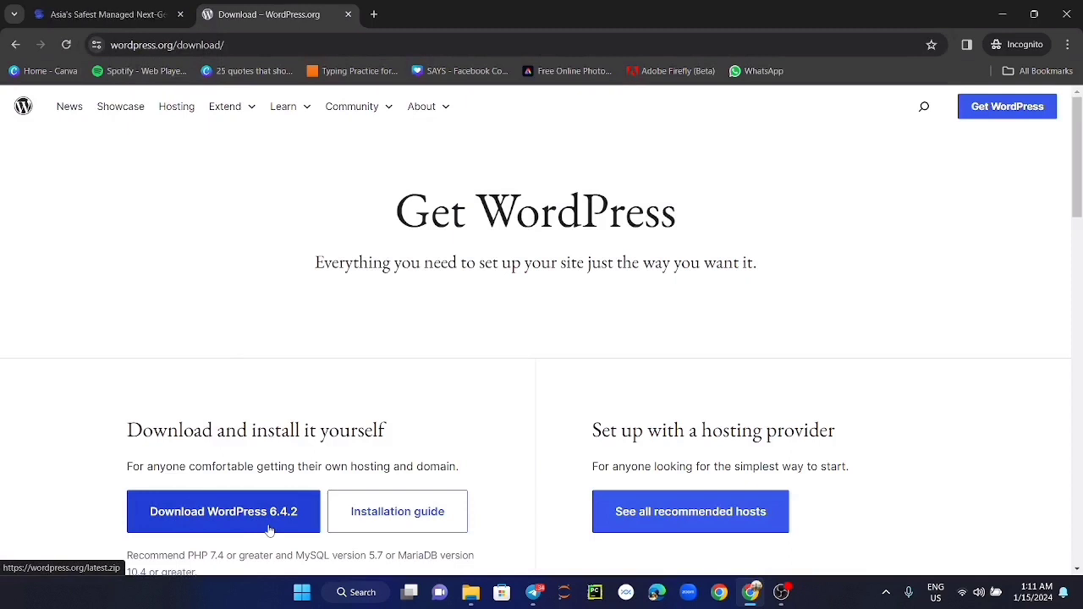
pyautogui.click(269, 529)
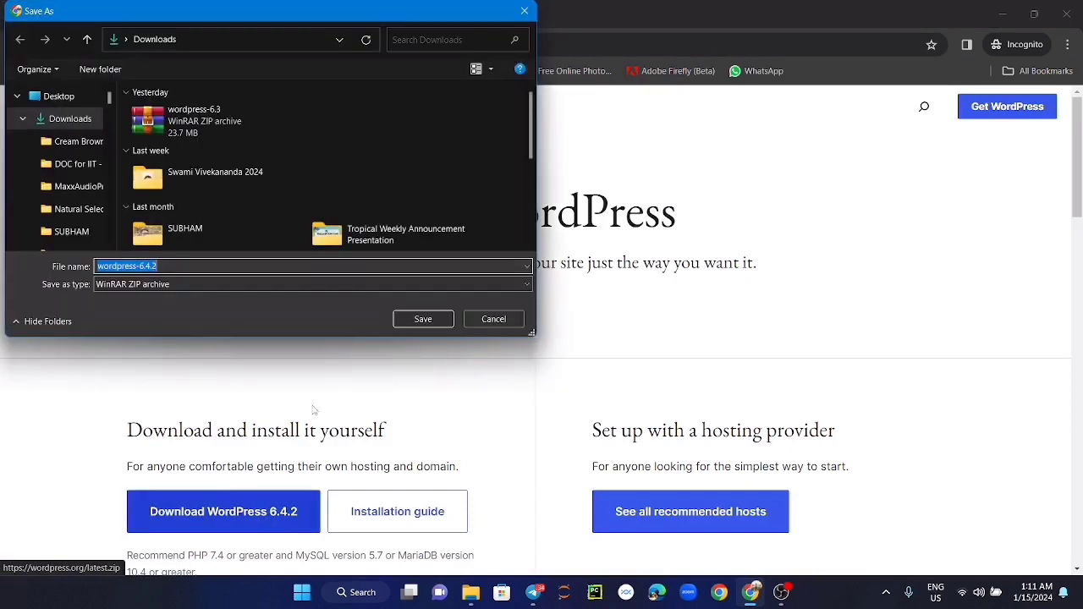
pyautogui.click(426, 320)
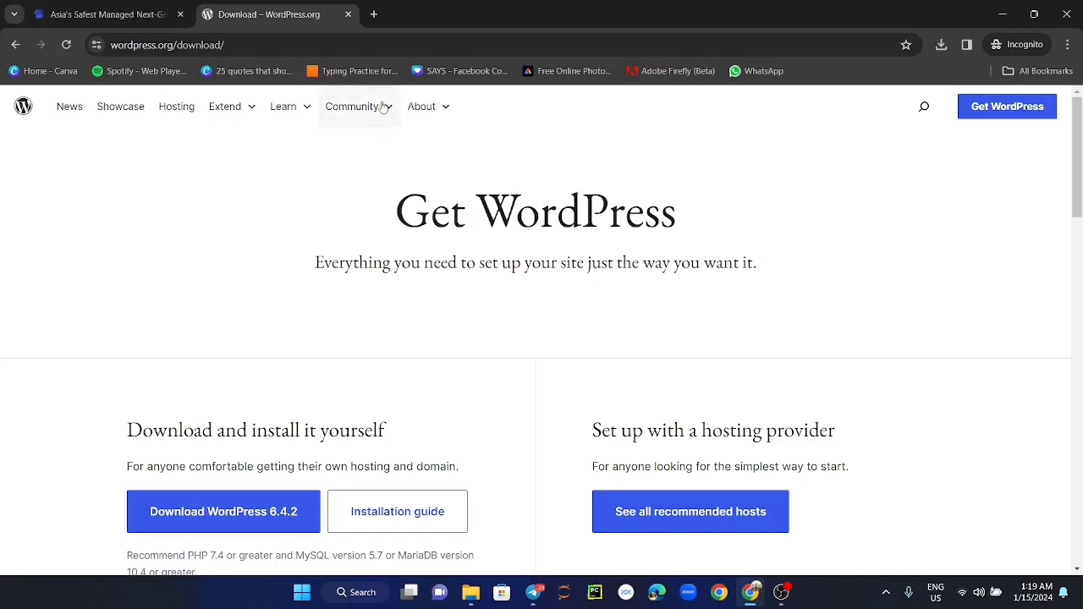
pyautogui.click(374, 14)
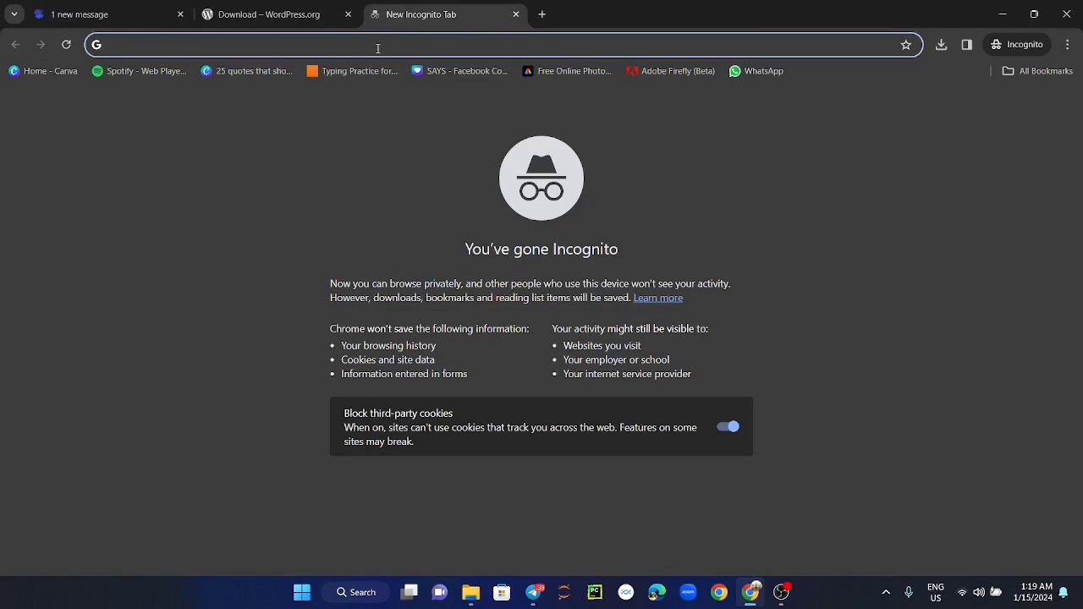
# Go to fiwebs.com/hostpanel in the new incognito tab
pyautogui.write('fiwe')
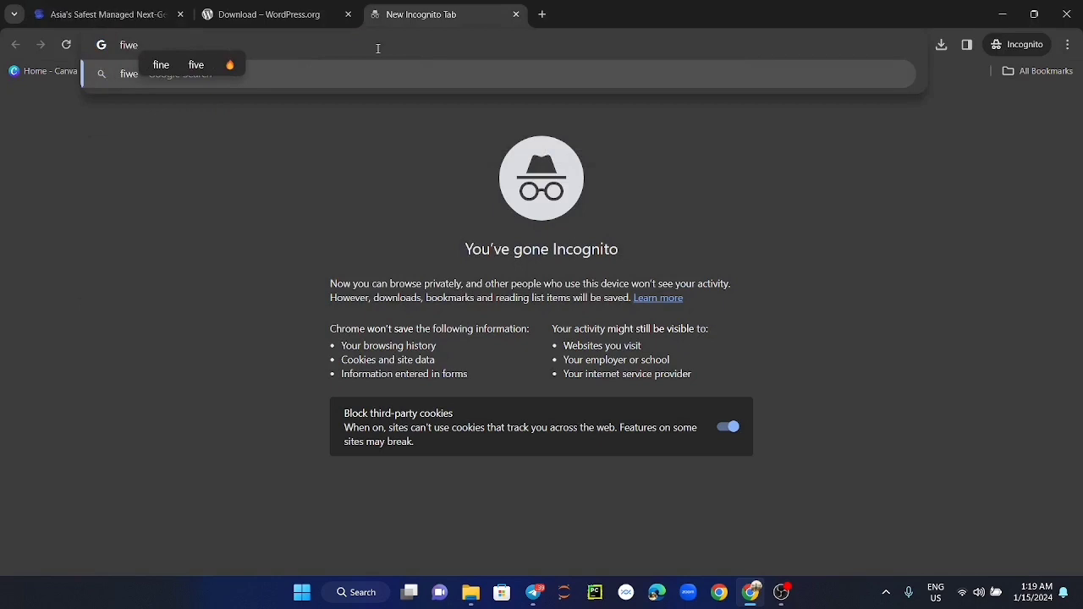
pyautogui.write('b')
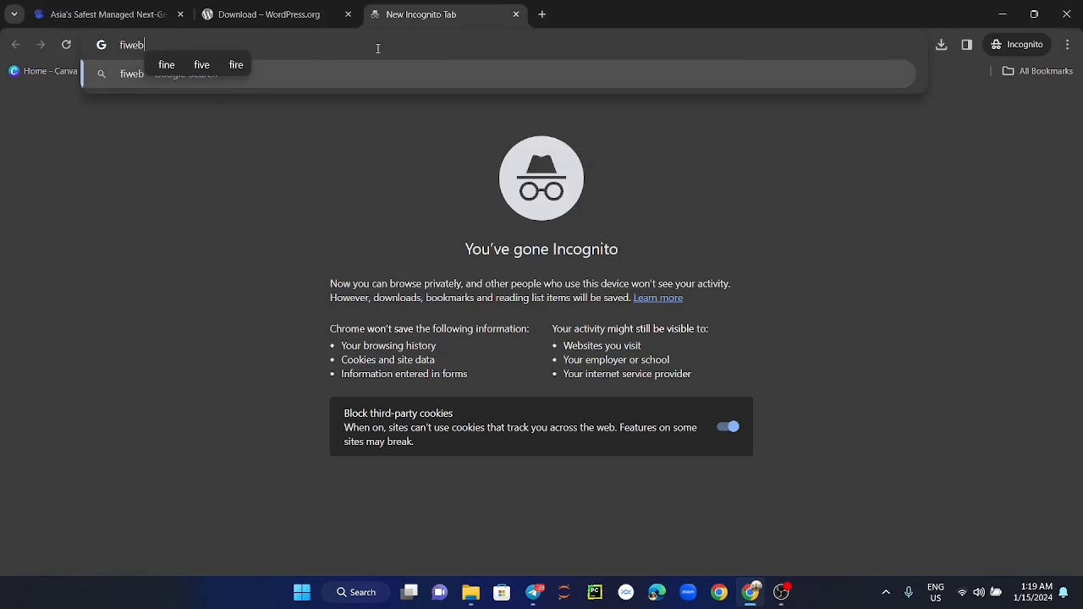
pyautogui.write('s.com')
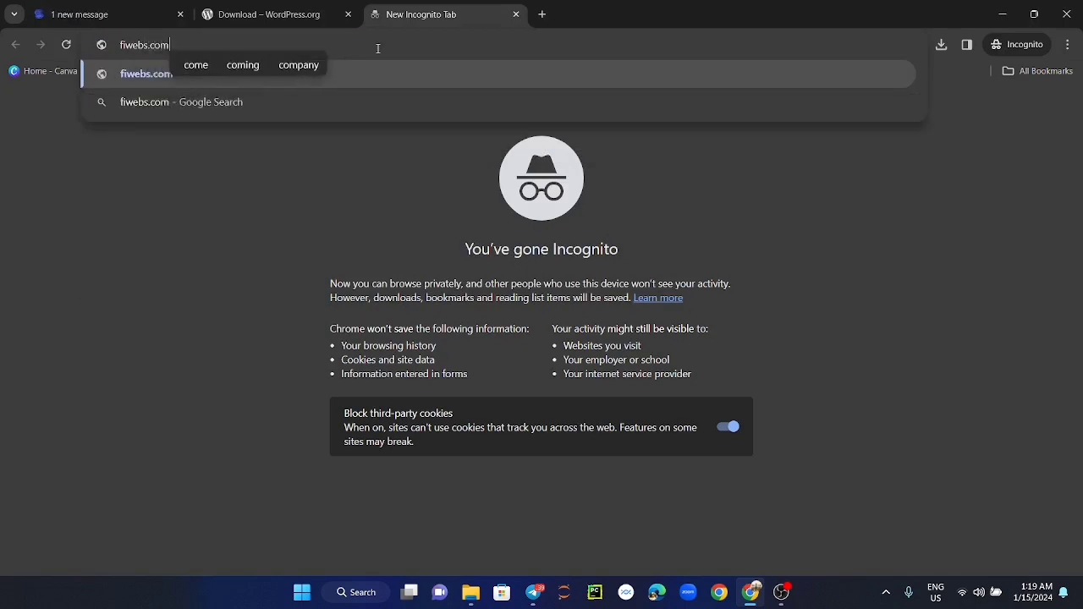
pyautogui.write('/host')
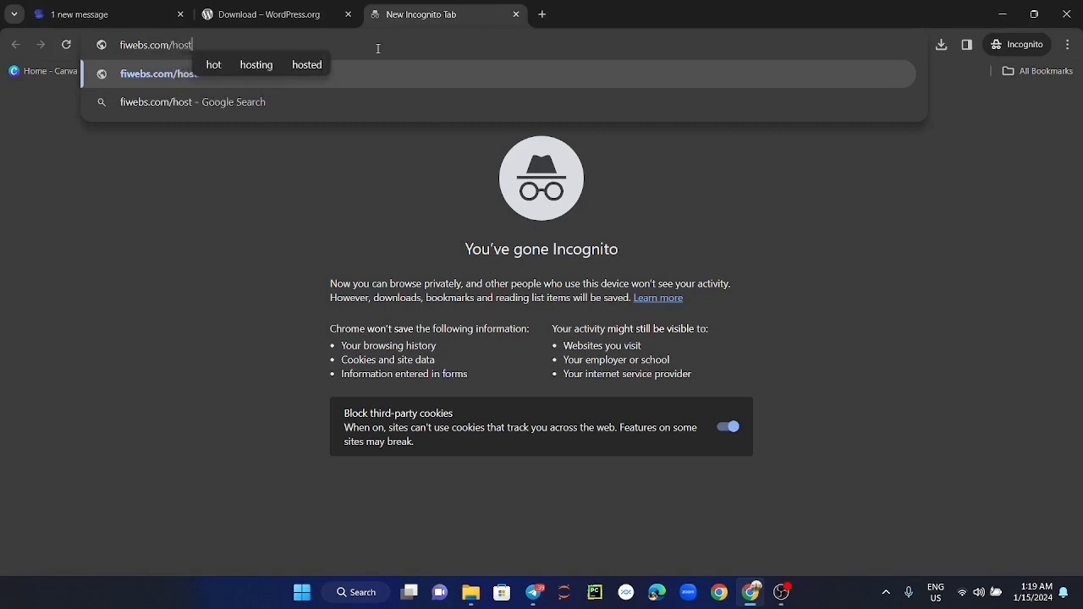
pyautogui.write('panel')
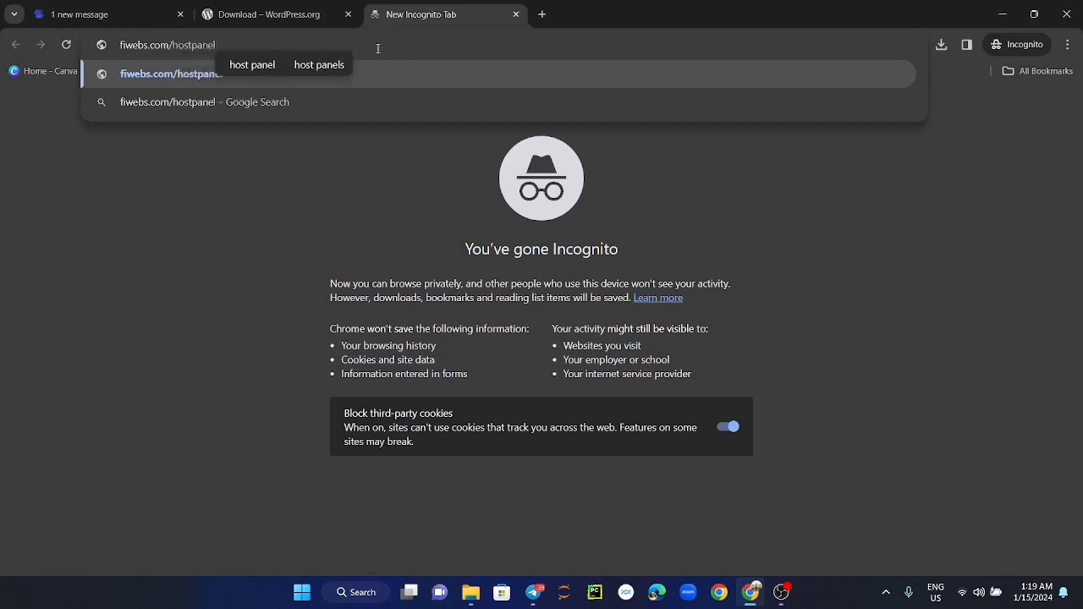
pyautogui.press('Return')
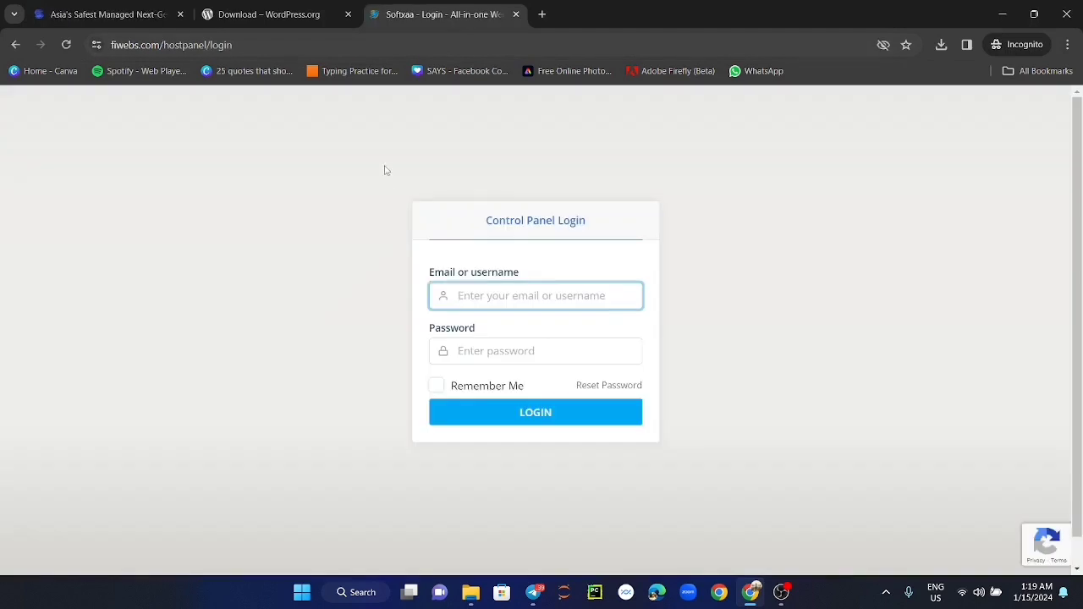
# Log in to the Softxaa control panel with the admin username and account password
pyautogui.scroll(-1, 406, 264)
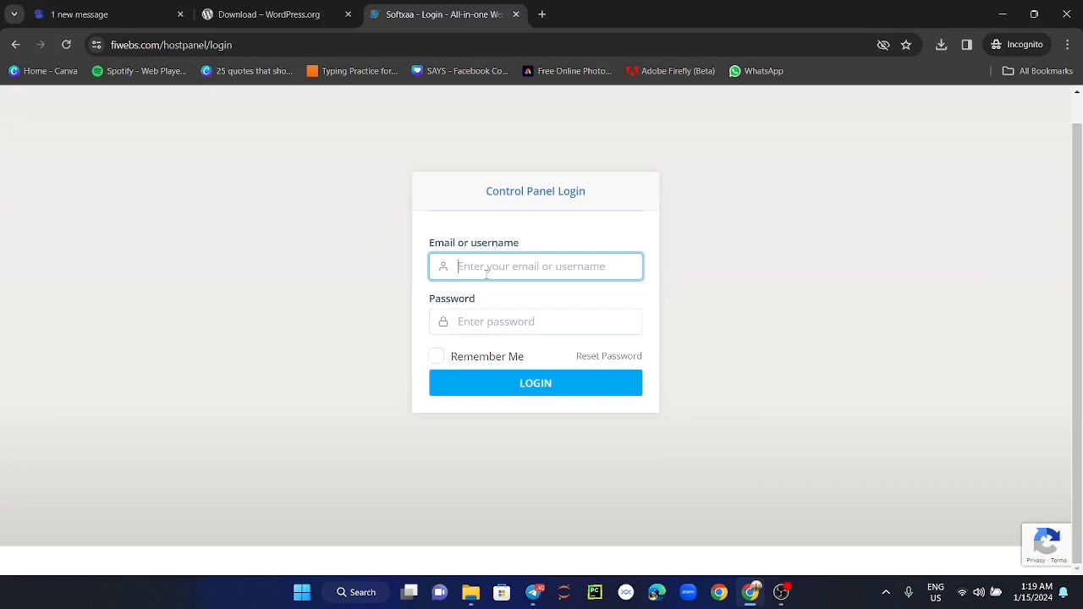
pyautogui.write('fi')
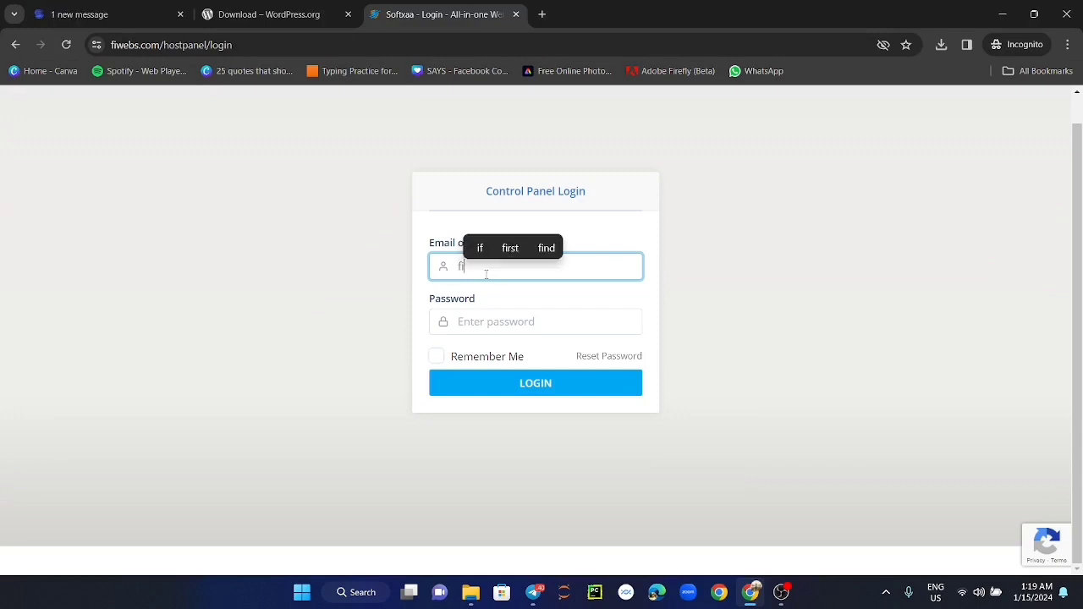
pyautogui.press('BackSpace')
pyautogui.press('BackSpace')
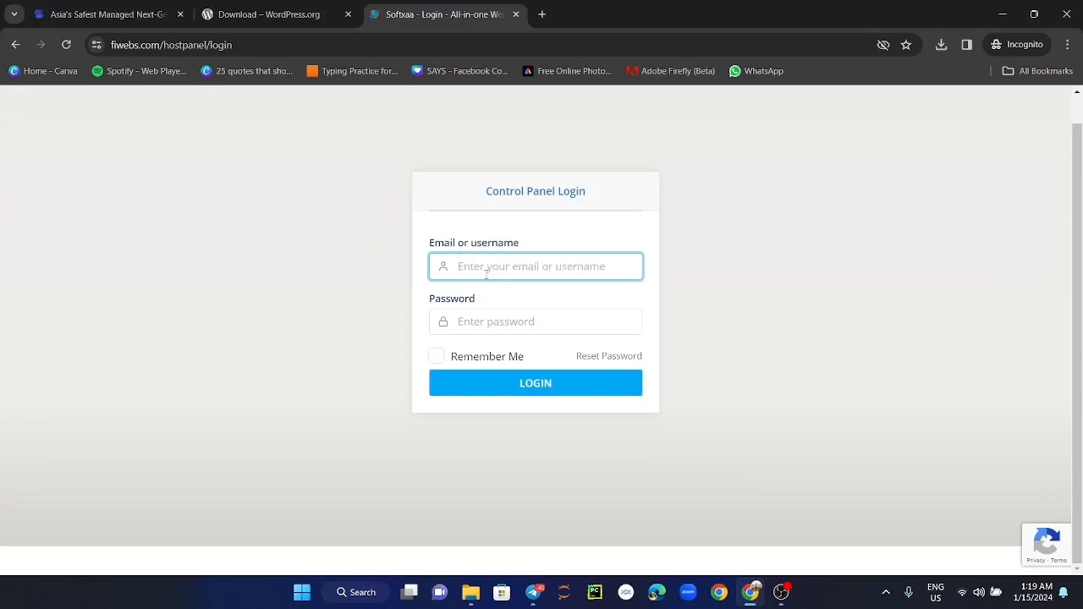
pyautogui.write('adm')
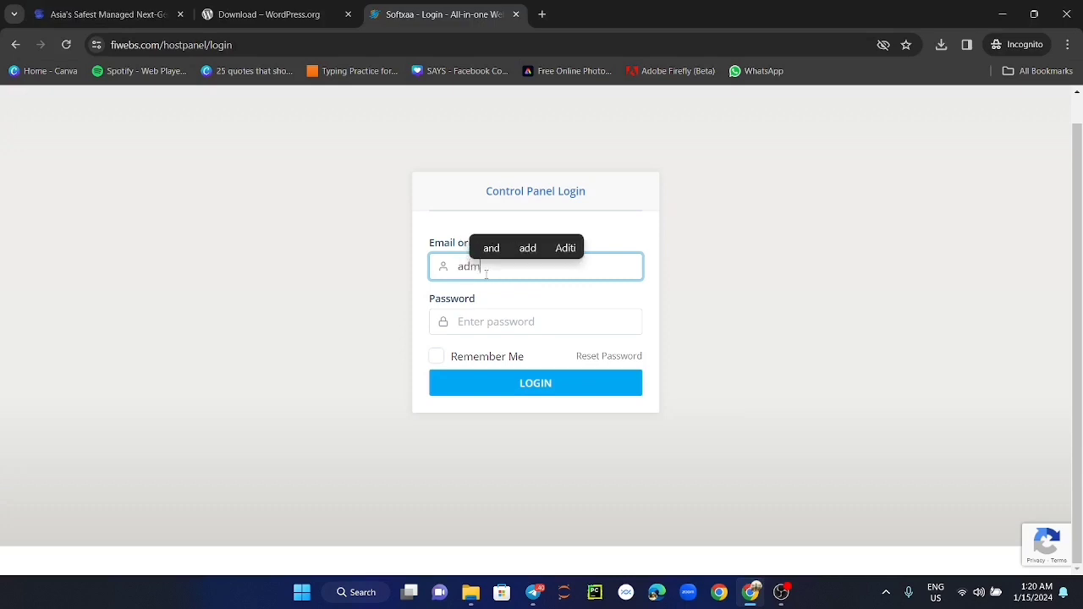
pyautogui.write('infi')
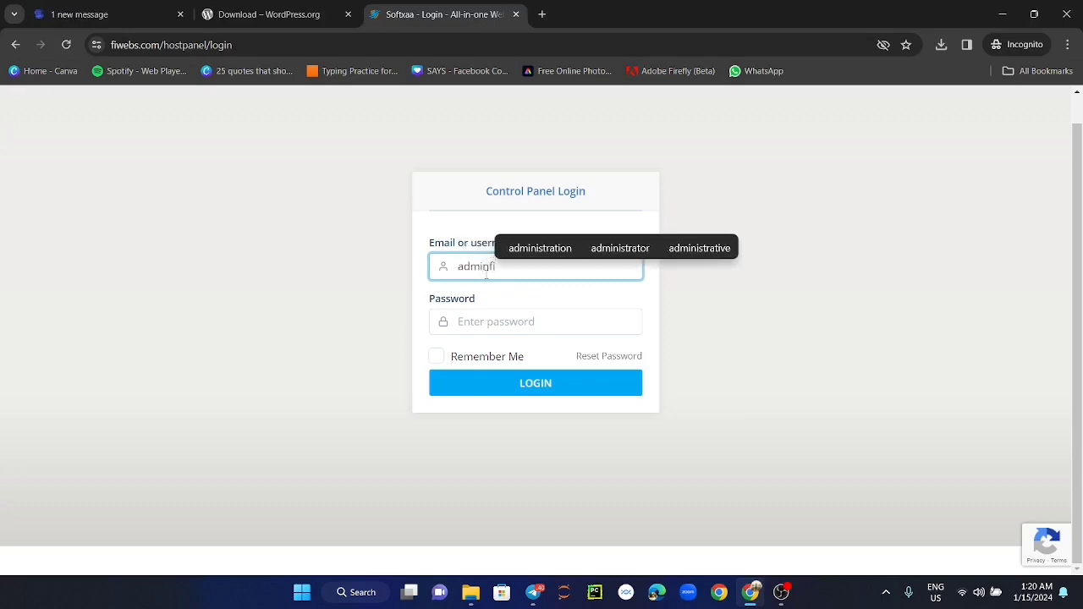
pyautogui.write('webs')
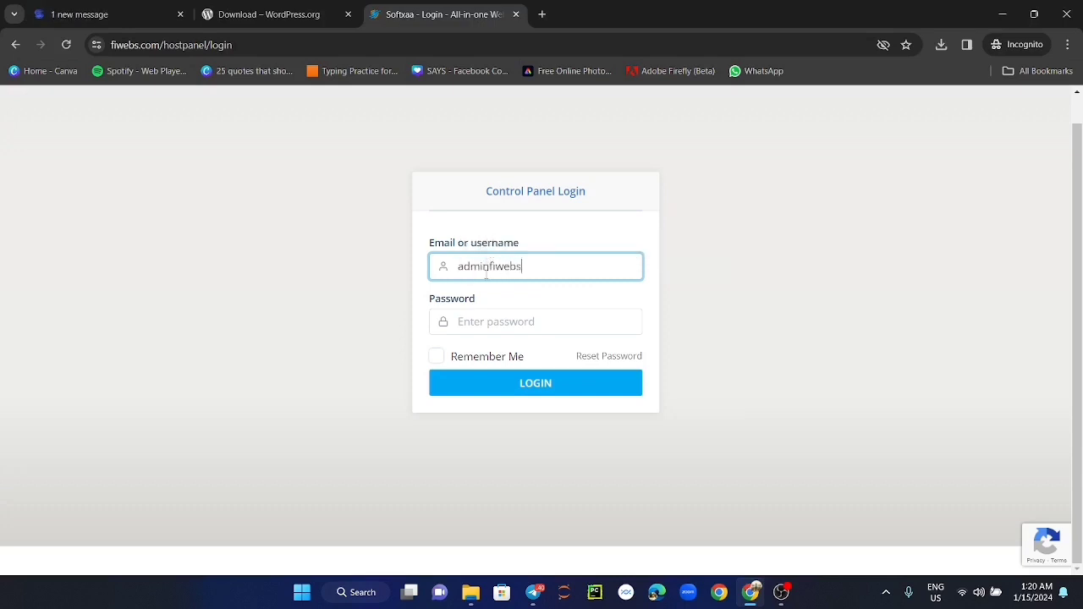
pyautogui.click(483, 321)
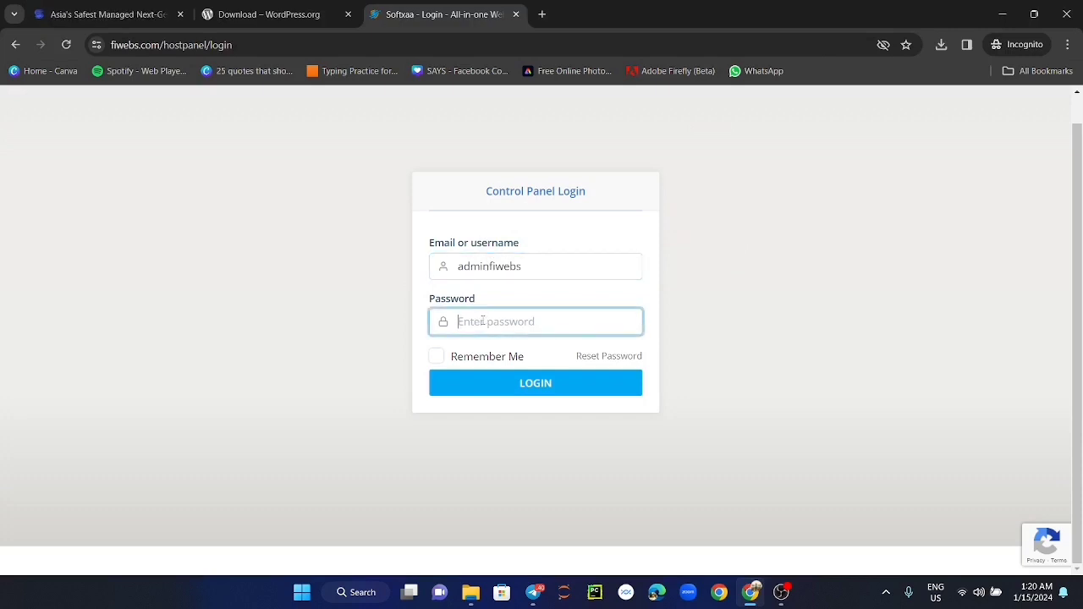
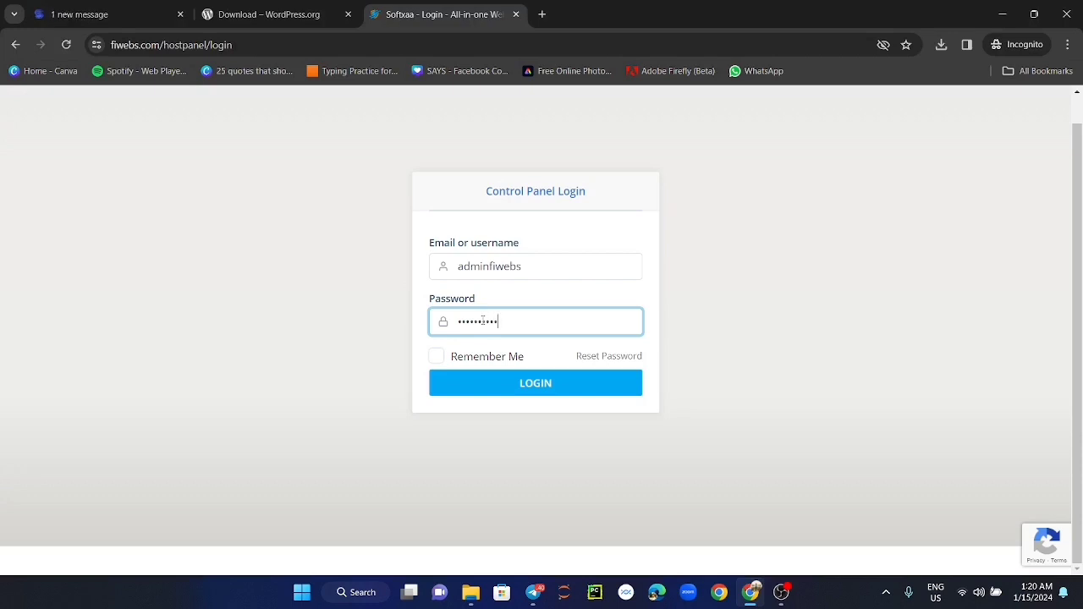
pyautogui.press('Return')
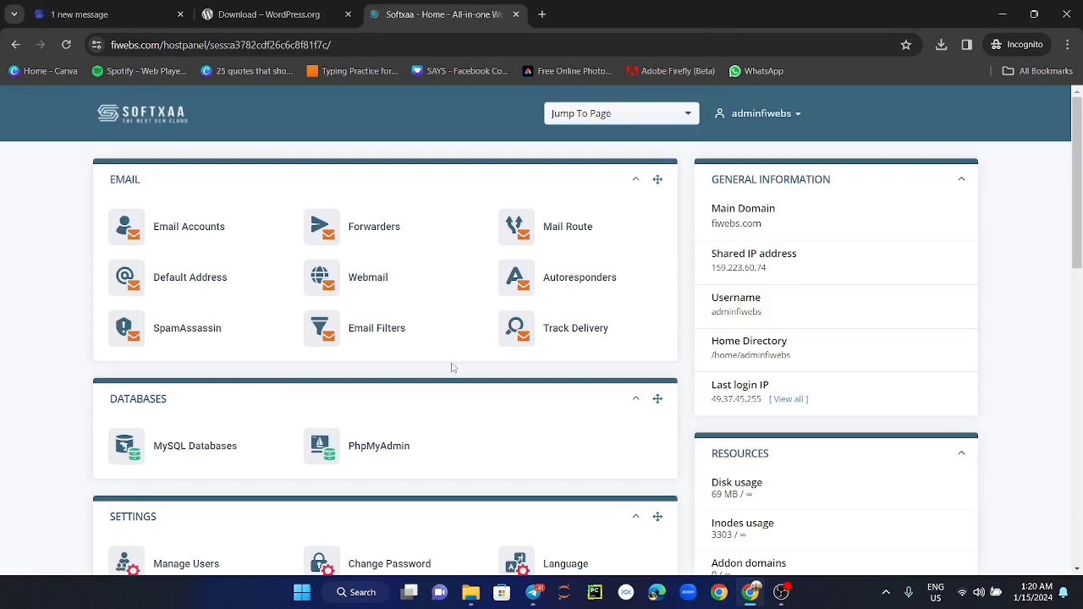
# Open File Manager from the Files section of the dashboard
pyautogui.scroll(-6, 452, 368)
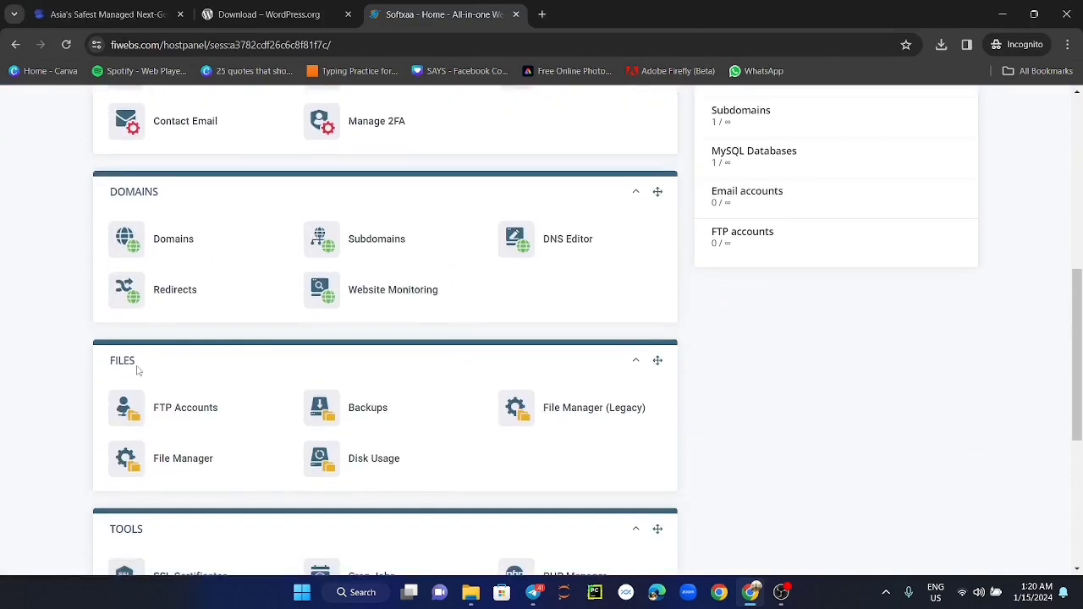
pyautogui.click(180, 461)
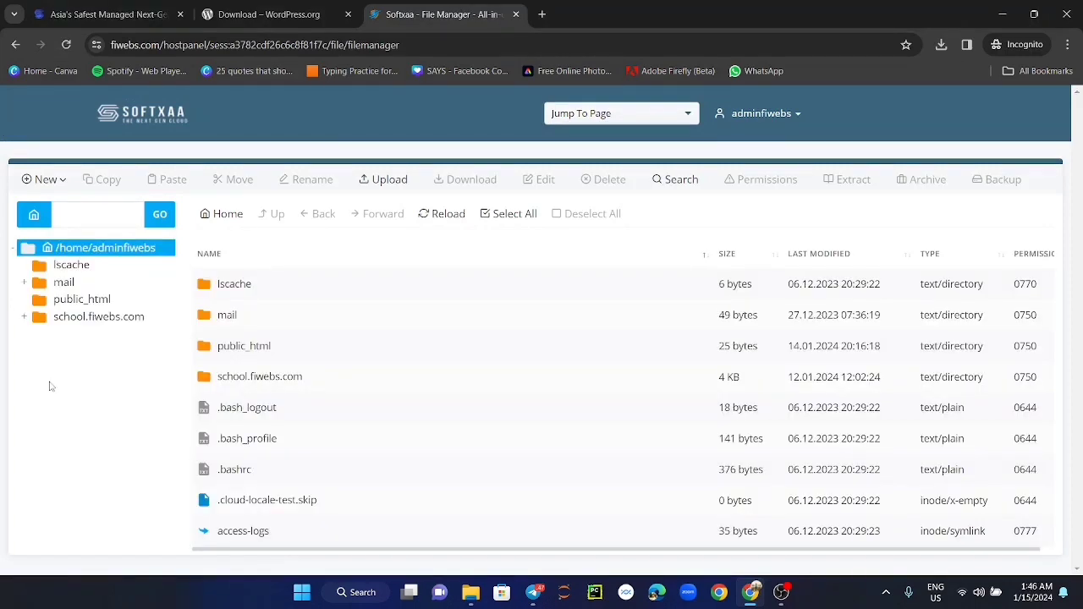
# Upload wordpress-6.3.zip from Downloads into the public_html folder
pyautogui.click(124, 300)
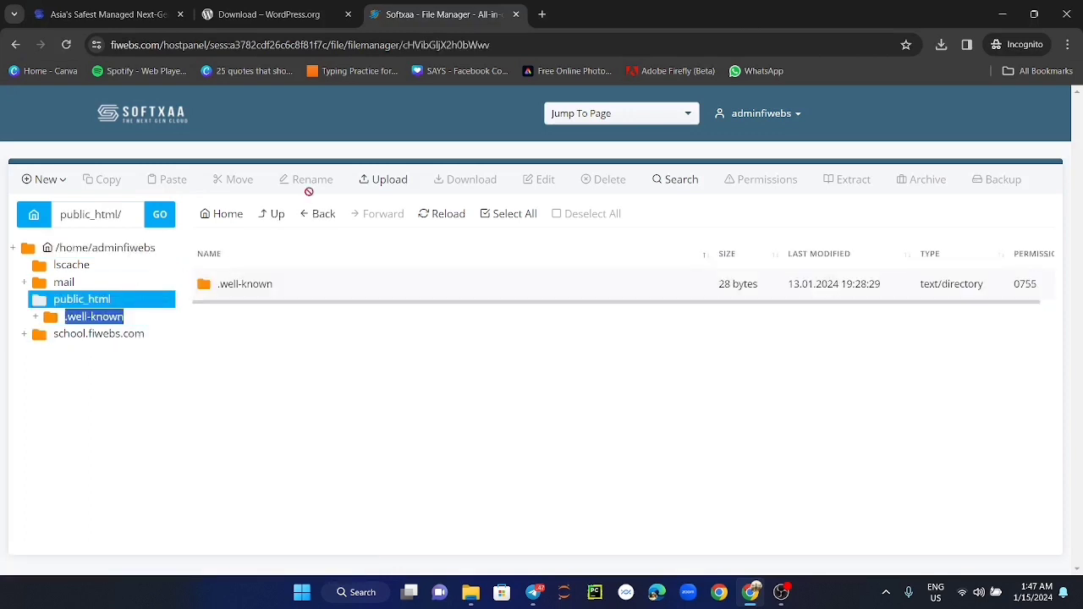
pyautogui.click(388, 181)
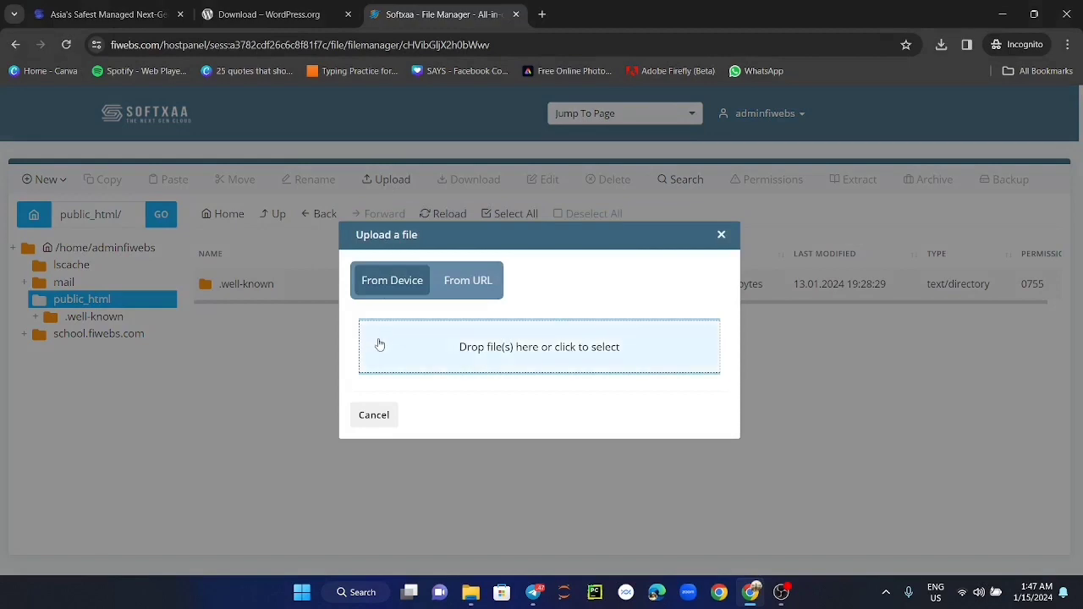
pyautogui.click(389, 336)
pyautogui.click(375, 203)
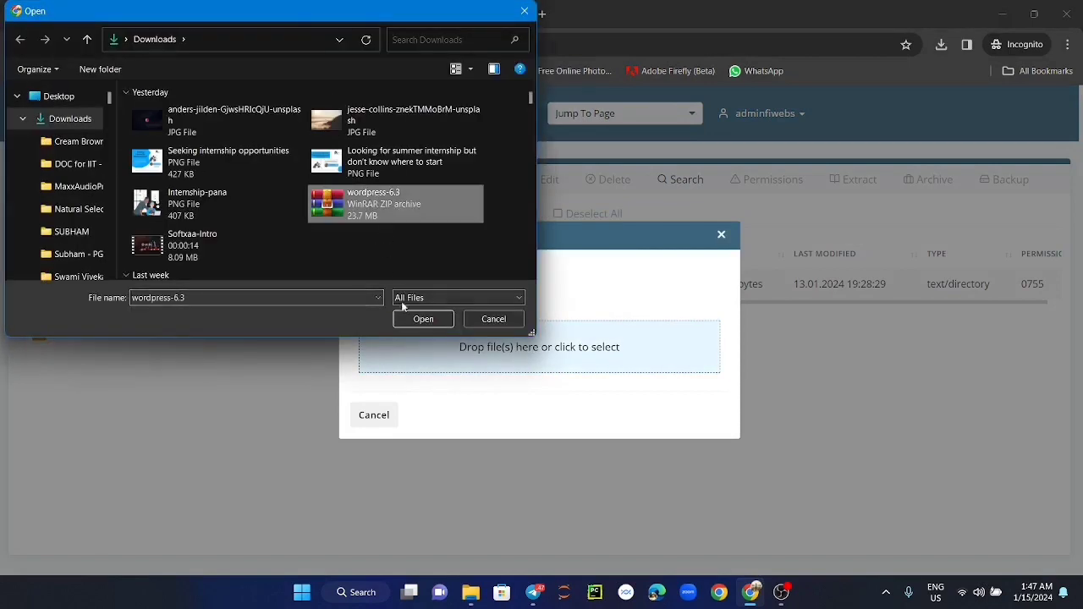
pyautogui.click(423, 319)
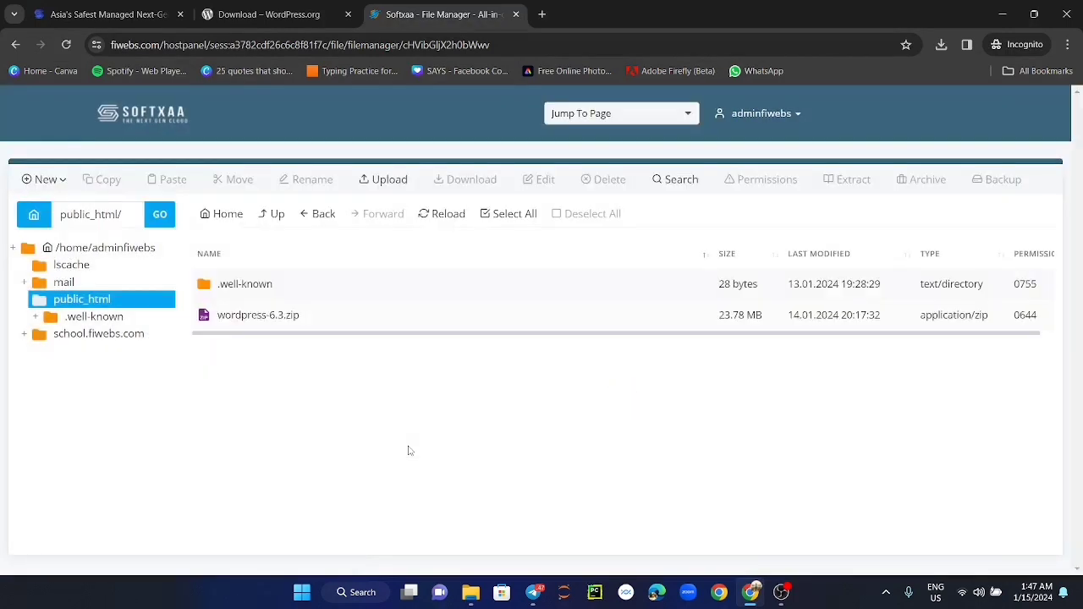
# Extract wordpress-6.3.zip into public_html
pyautogui.click(372, 327)
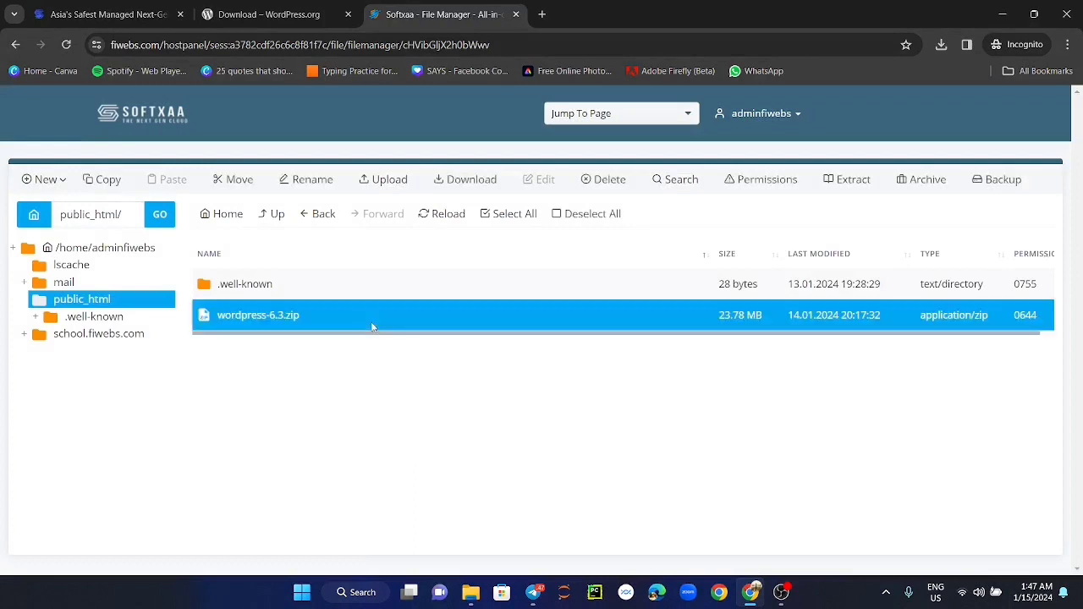
pyautogui.click(857, 179)
pyautogui.click(377, 390)
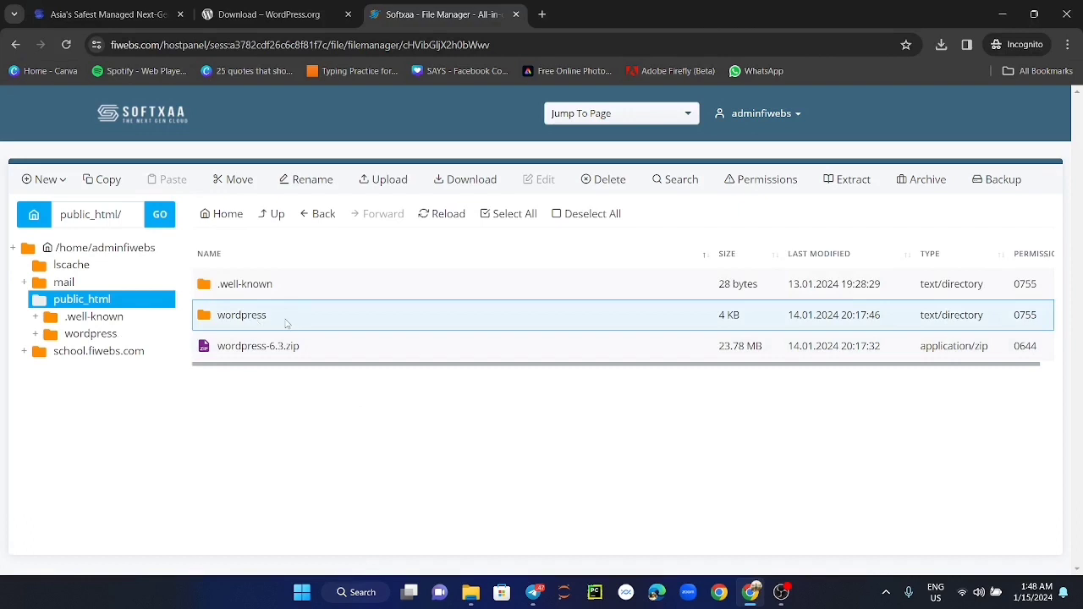
# Permanently delete the wordpress-6.3.zip archive
pyautogui.click(338, 356)
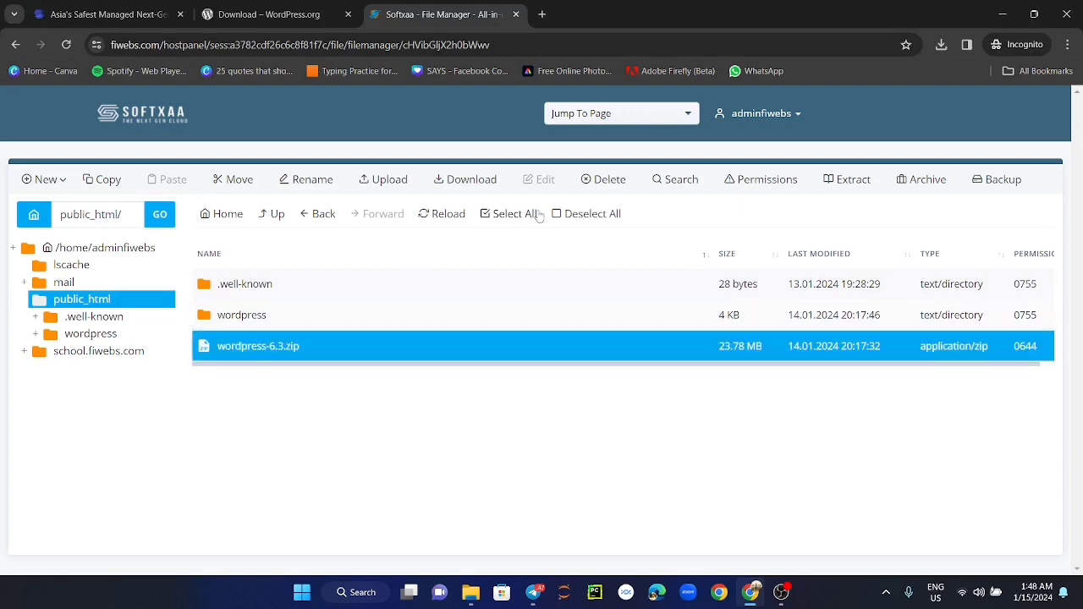
pyautogui.click(583, 181)
pyautogui.click(368, 387)
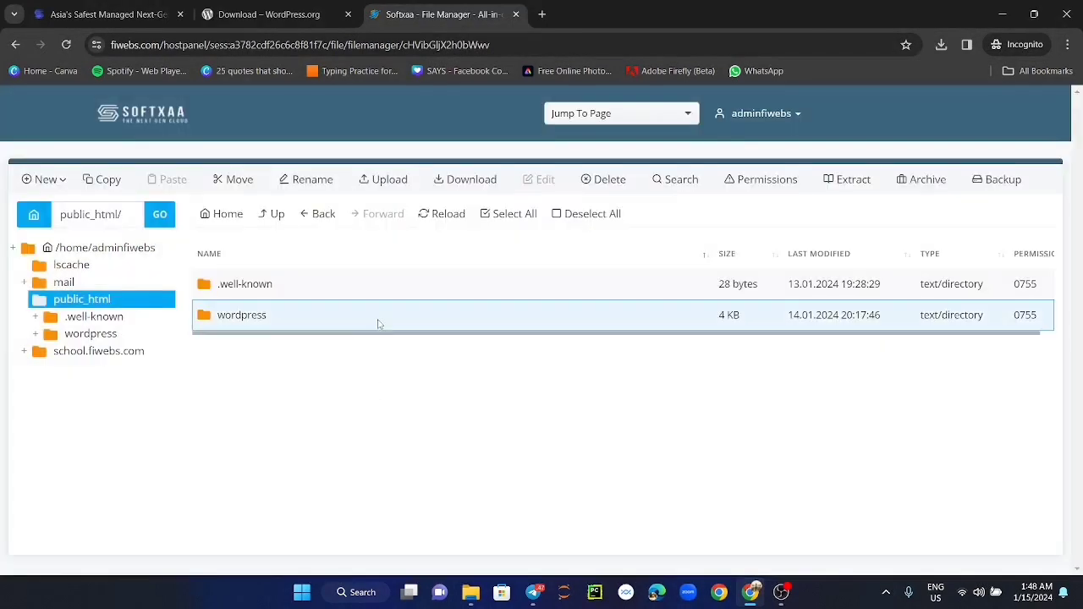
# Move all files from the wordpress folder up into public_html
pyautogui.doubleClick(324, 317)
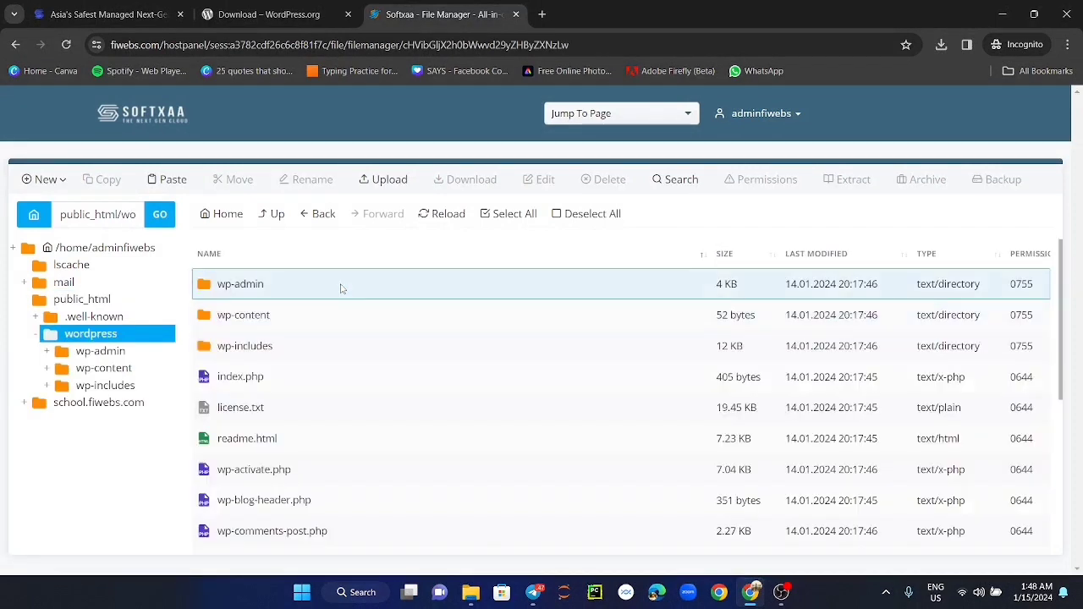
pyautogui.click(499, 216)
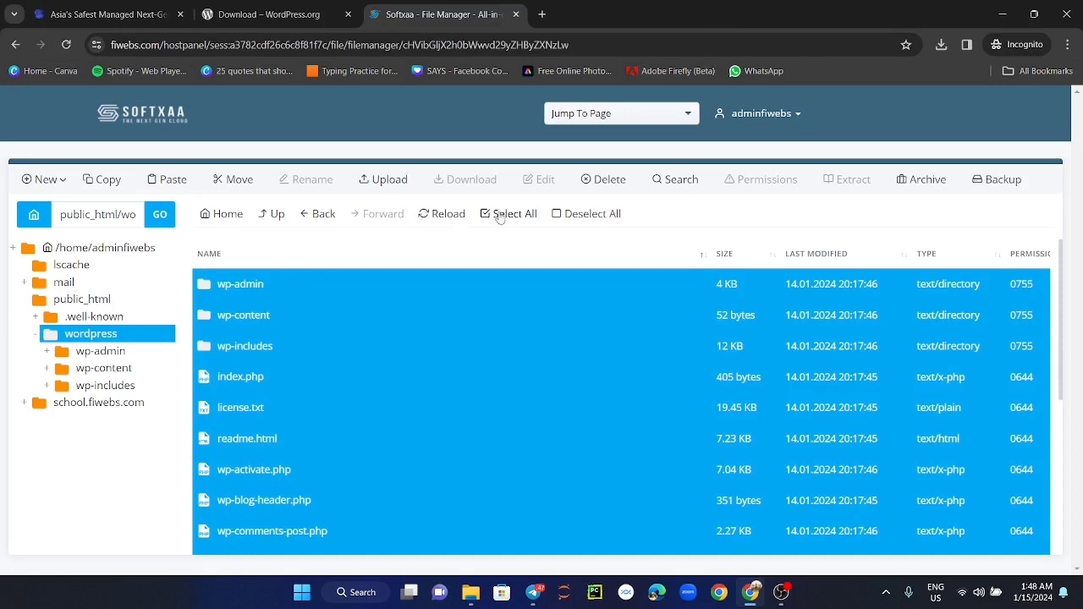
pyautogui.click(223, 180)
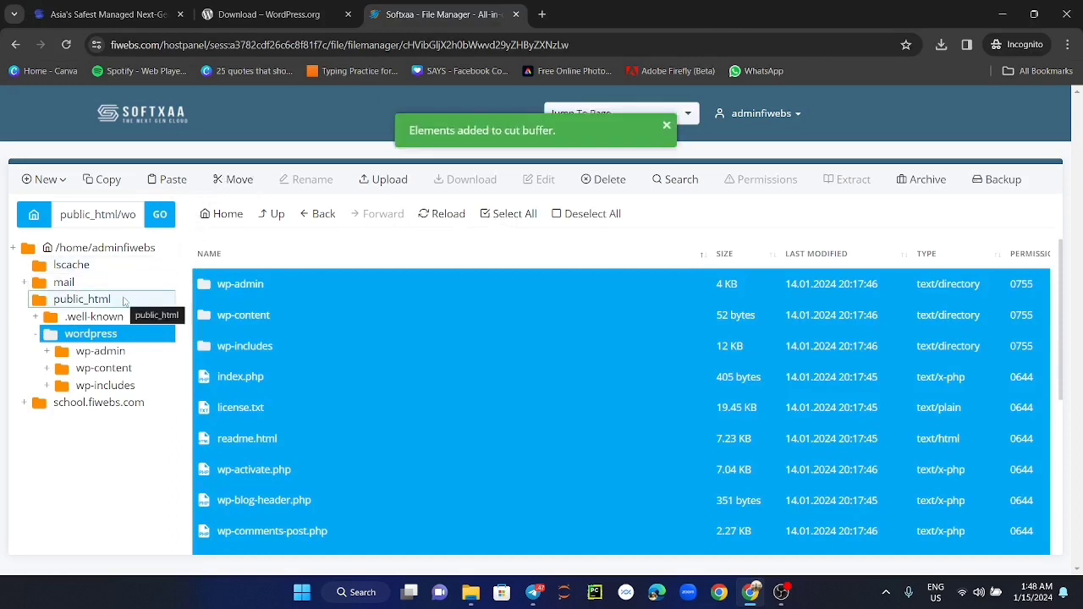
pyautogui.click(123, 302)
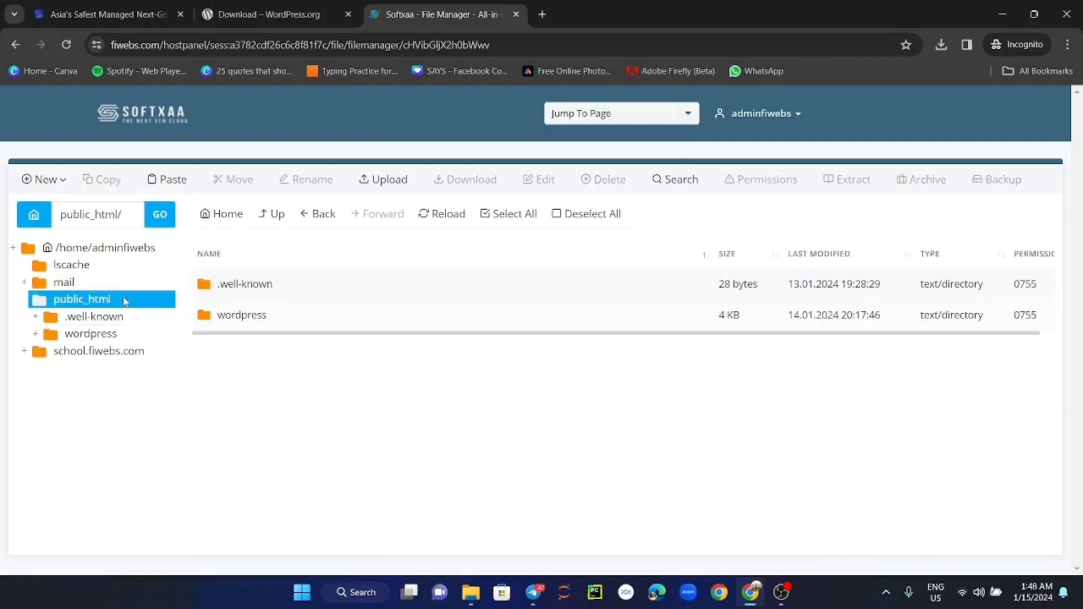
pyautogui.click(187, 183)
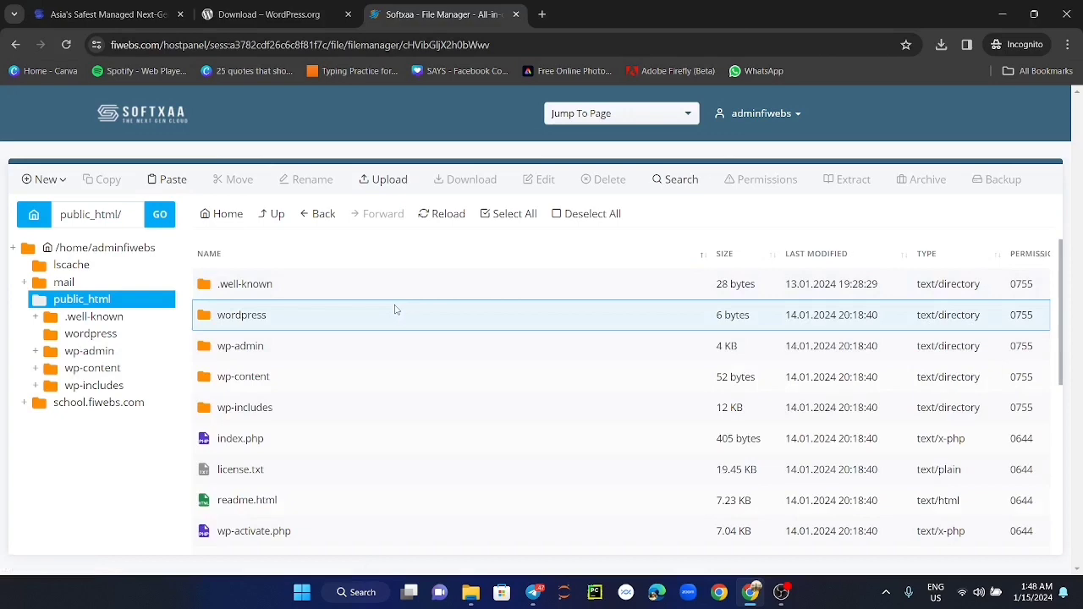
# Permanently delete the emptied wordpress folder
pyautogui.click(282, 318)
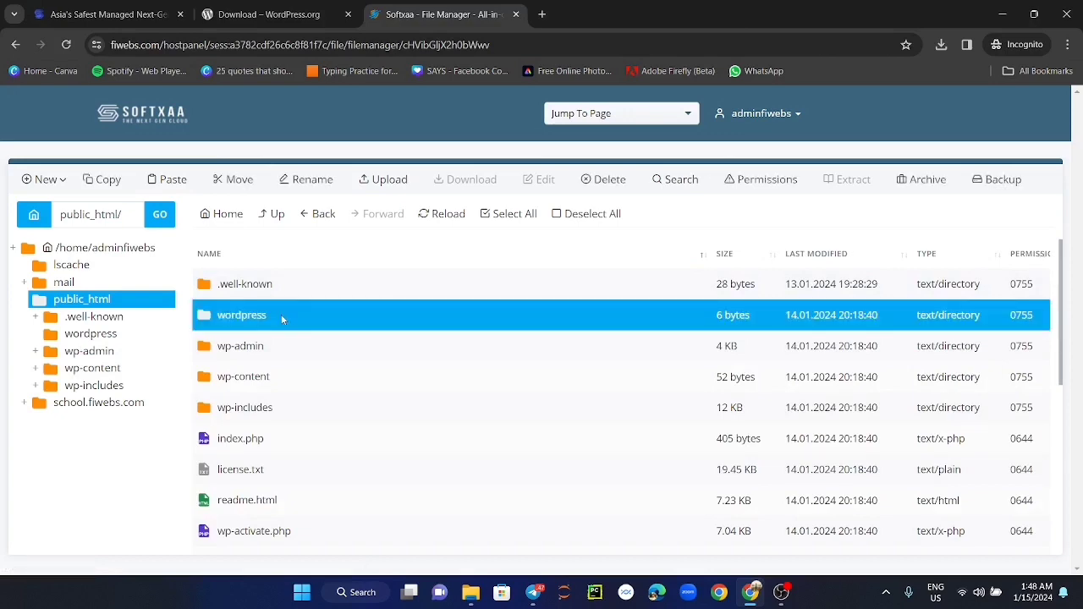
pyautogui.click(603, 179)
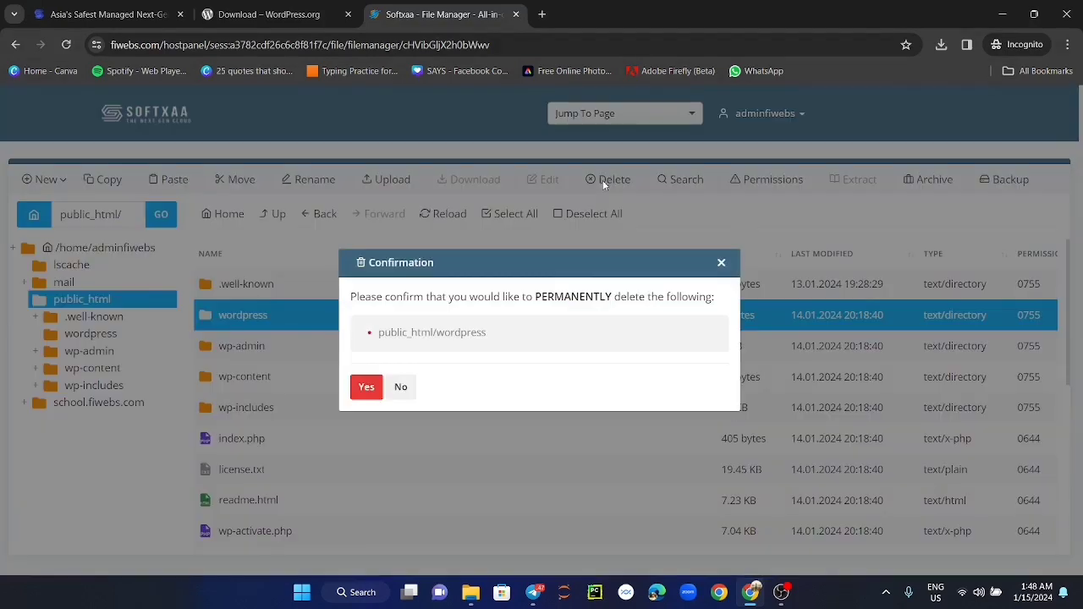
pyautogui.click(366, 387)
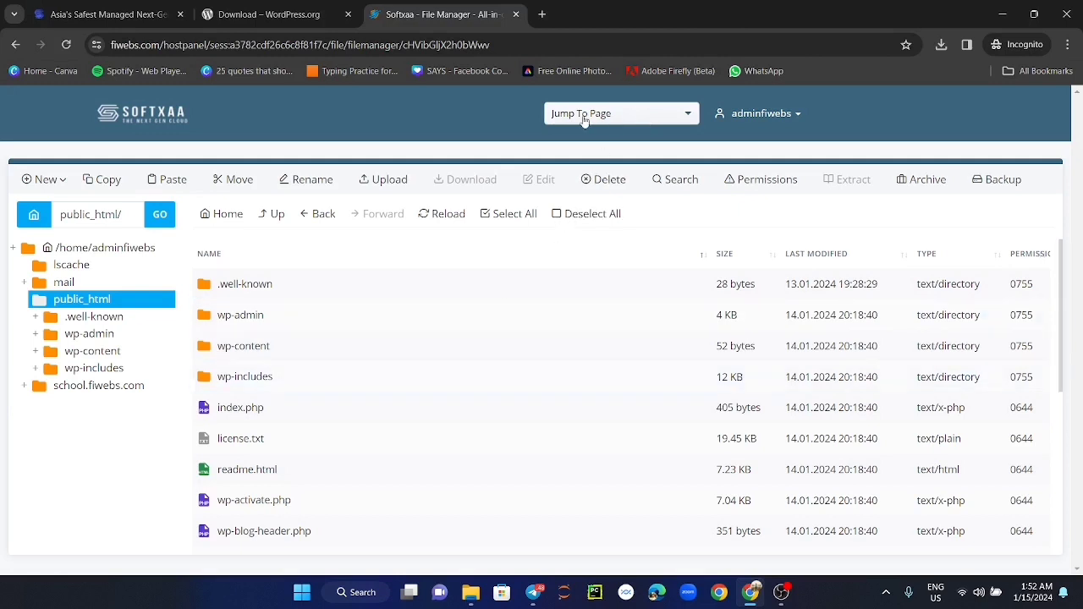
# On the MySQL Databases page, enter fiwebs as both database name and user name
pyautogui.click(651, 120)
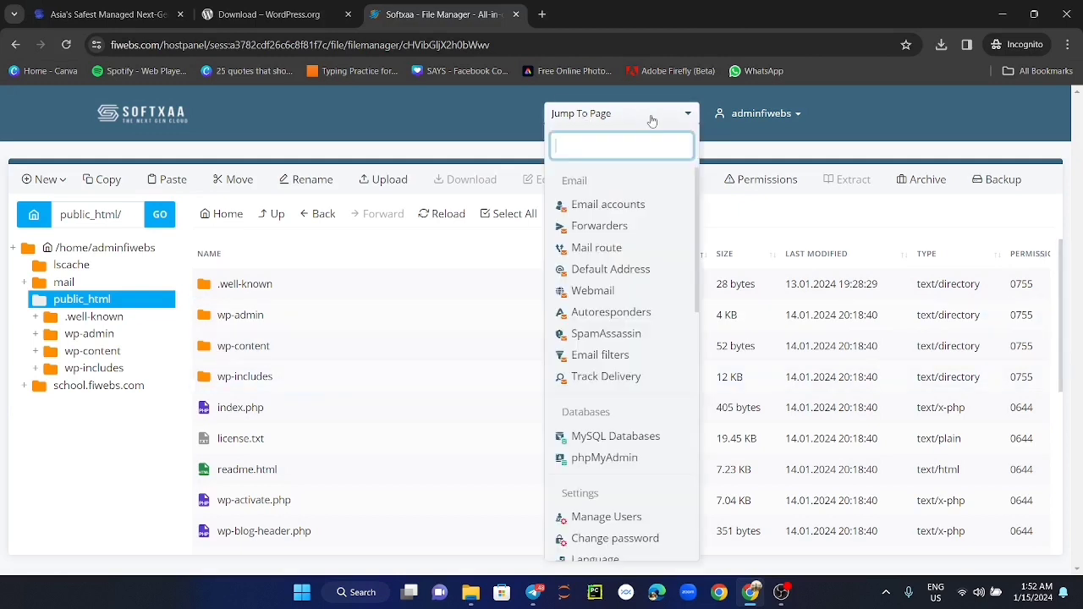
pyautogui.click(591, 439)
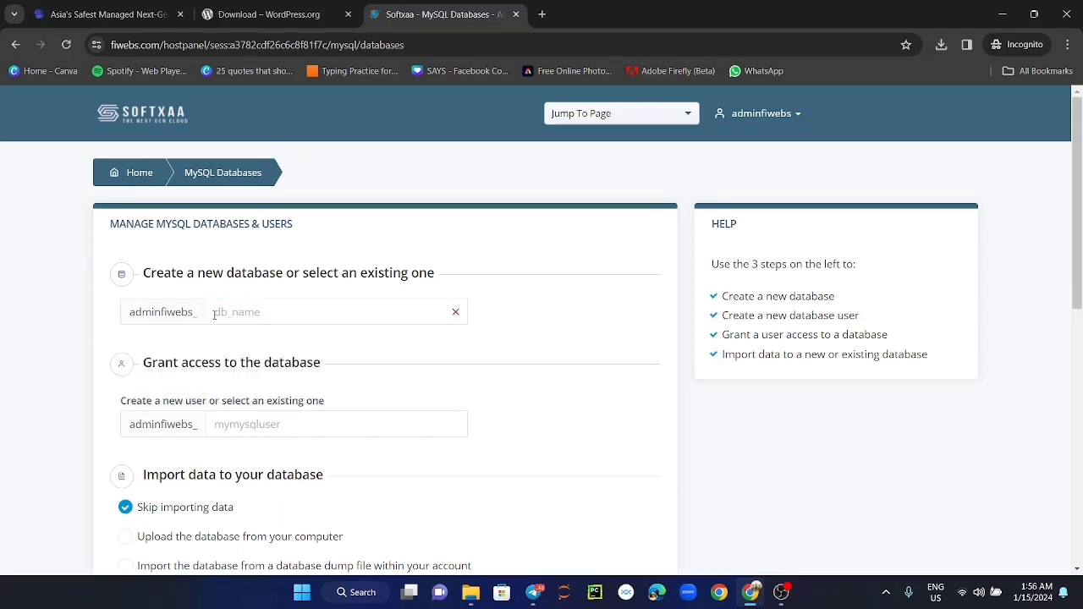
pyautogui.click(212, 312)
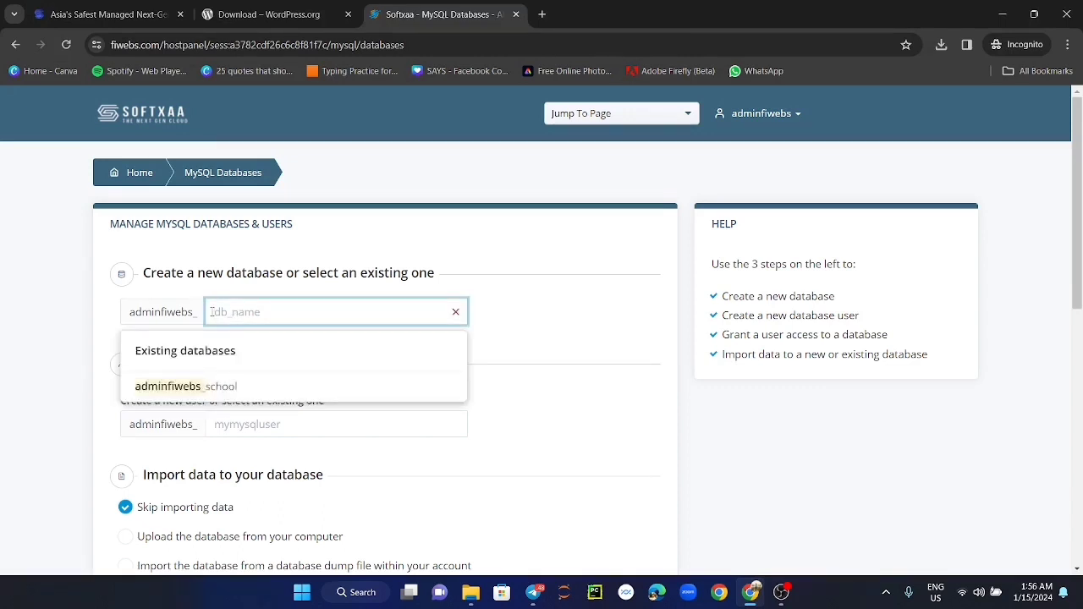
pyautogui.write('fi')
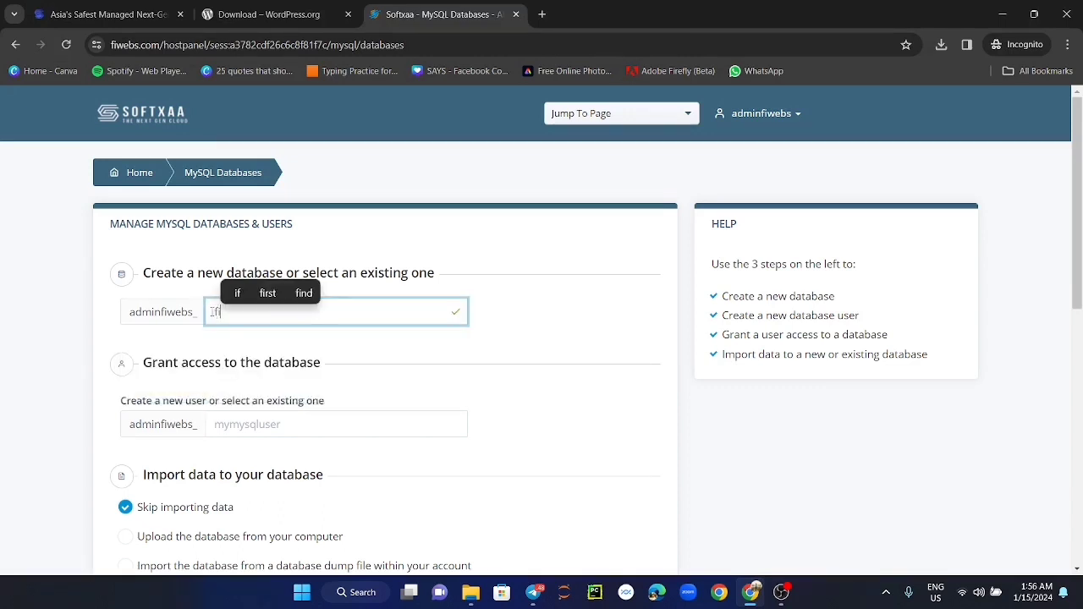
pyautogui.write('webs')
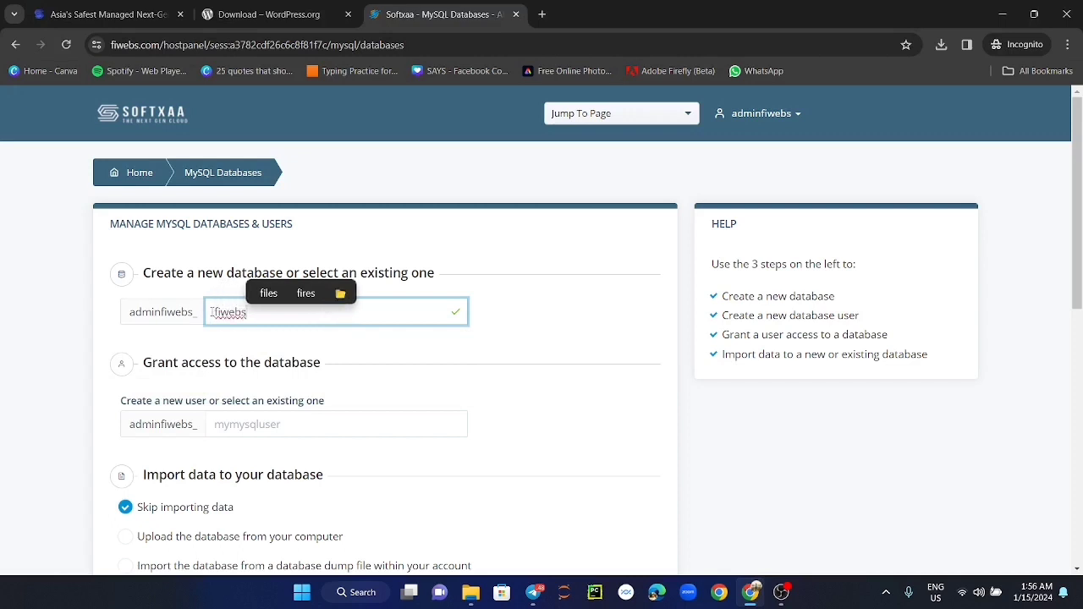
pyautogui.click(230, 424)
pyautogui.write('fi')
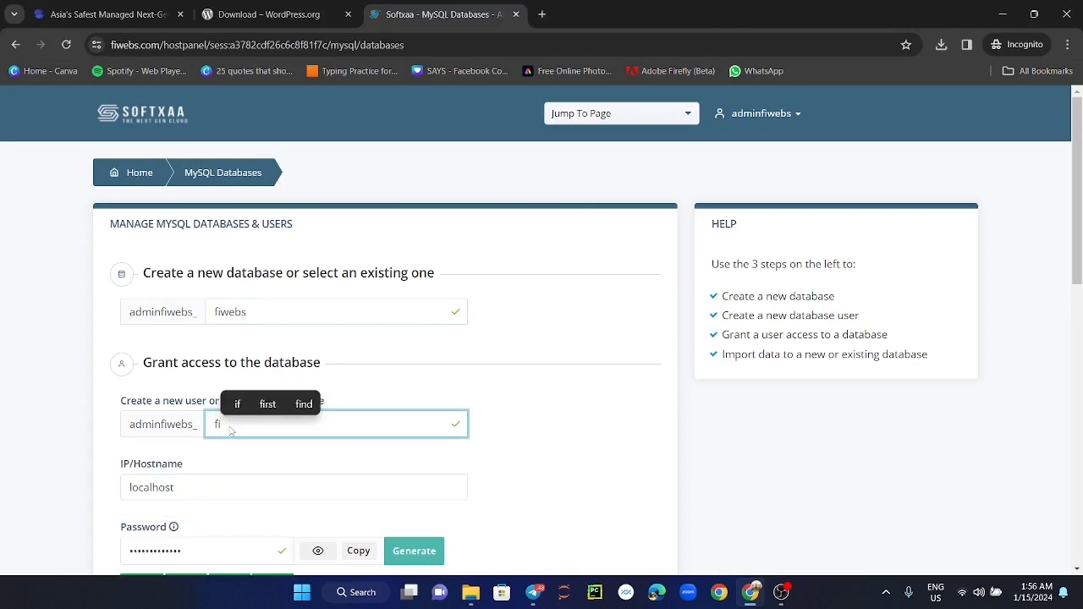
pyautogui.write('webs')
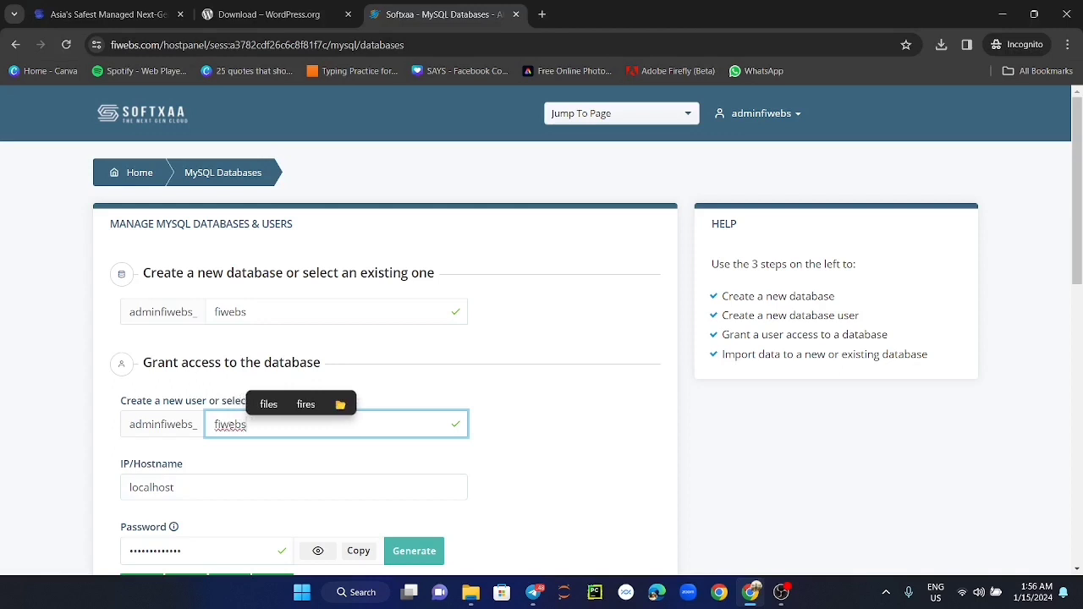
pyautogui.scroll(-2, 230, 425)
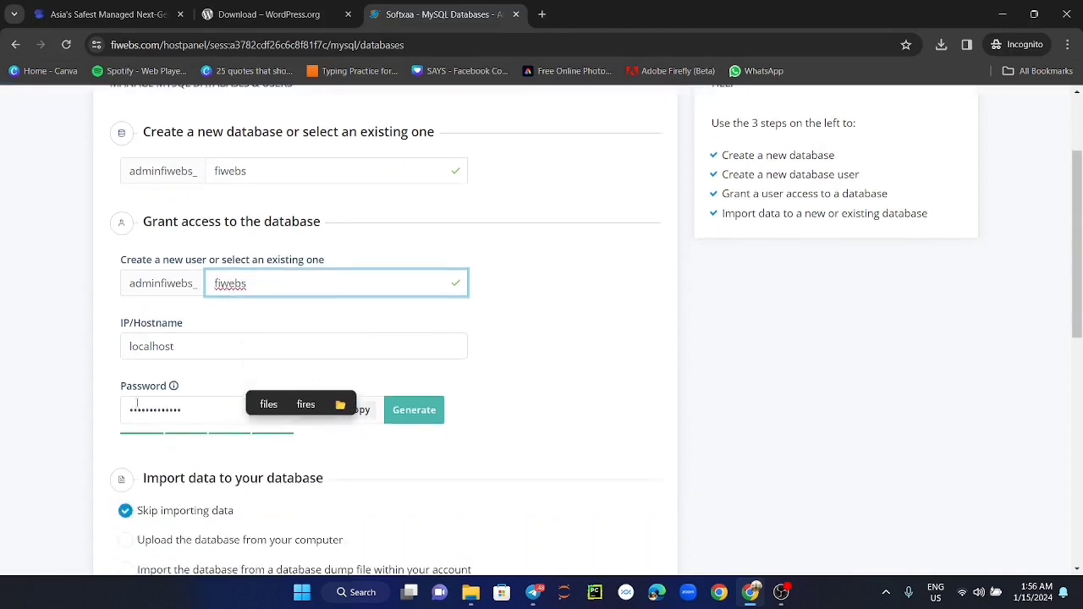
pyautogui.click(206, 381)
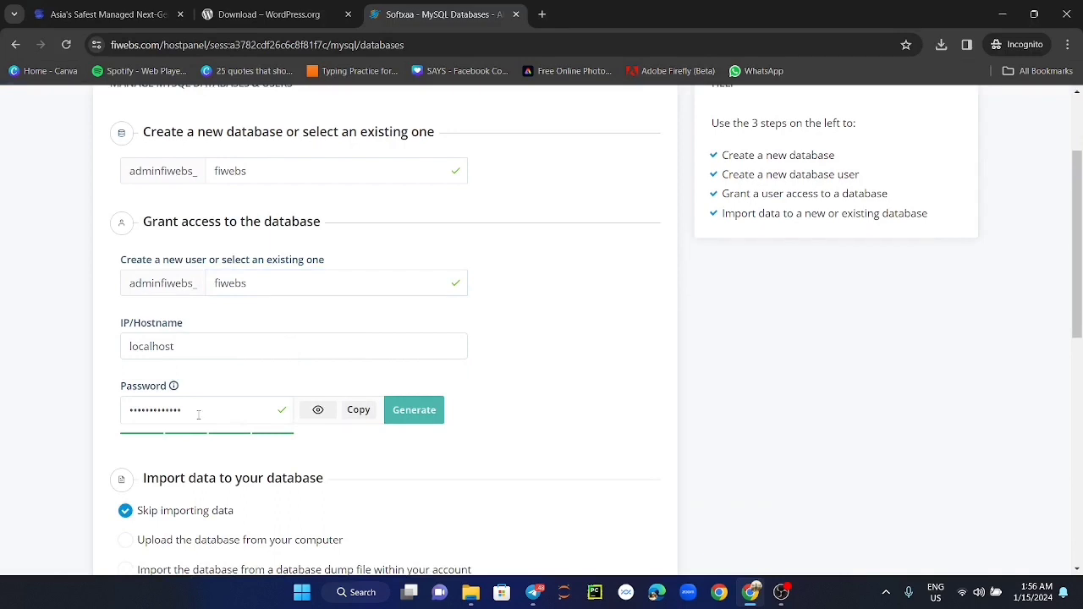
# Replace the generated password with your own, repeat it, and create the database
pyautogui.moveTo(198, 415); pyautogui.dragTo(116, 411)
pyautogui.press('BackSpace')
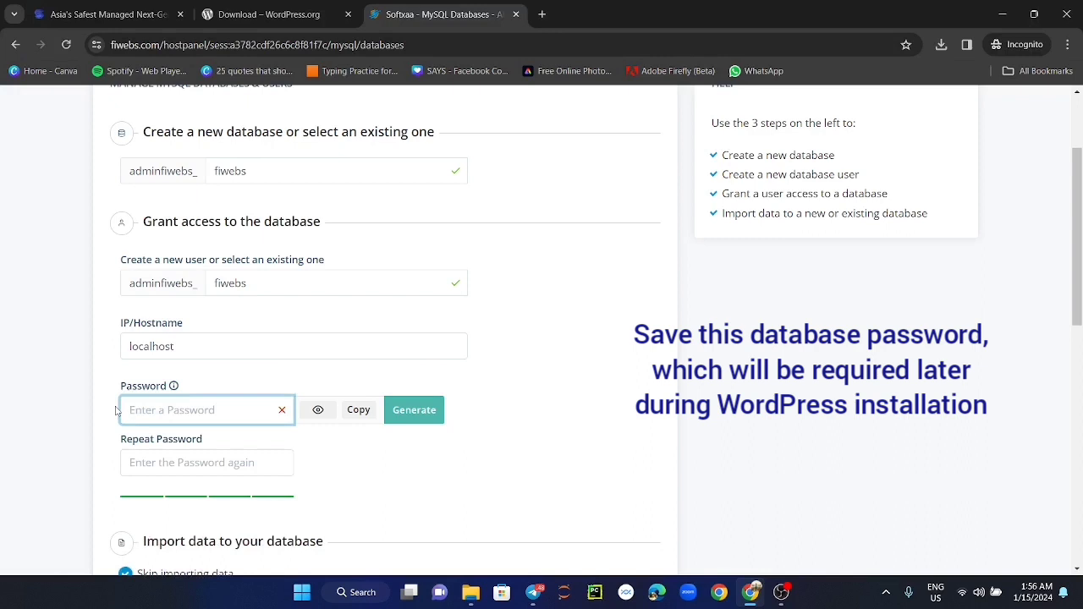
pyautogui.write('•••••••••')
pyautogui.click(140, 459)
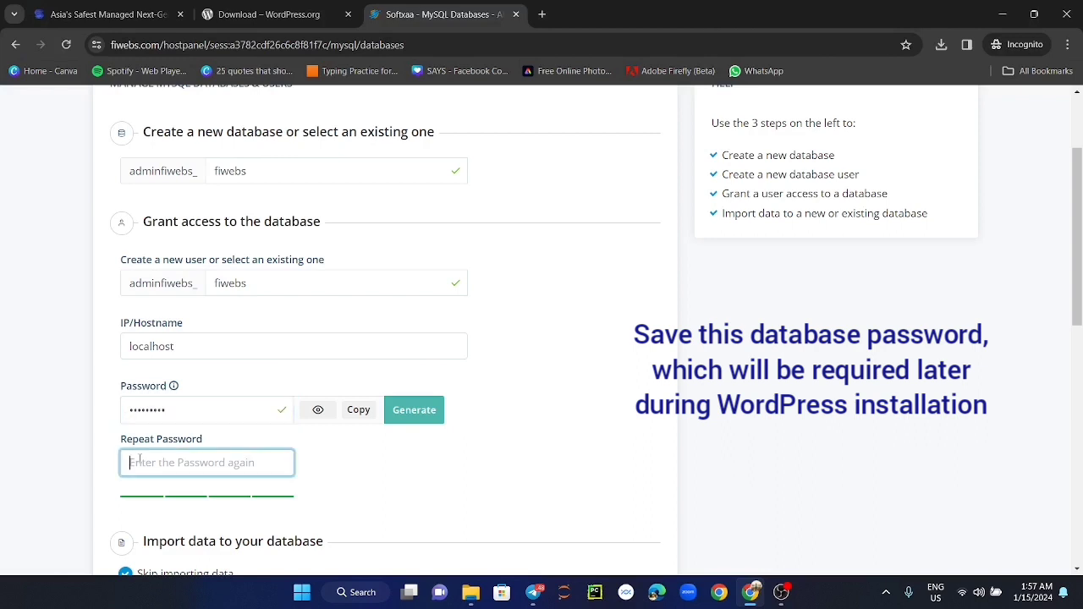
pyautogui.write('•')
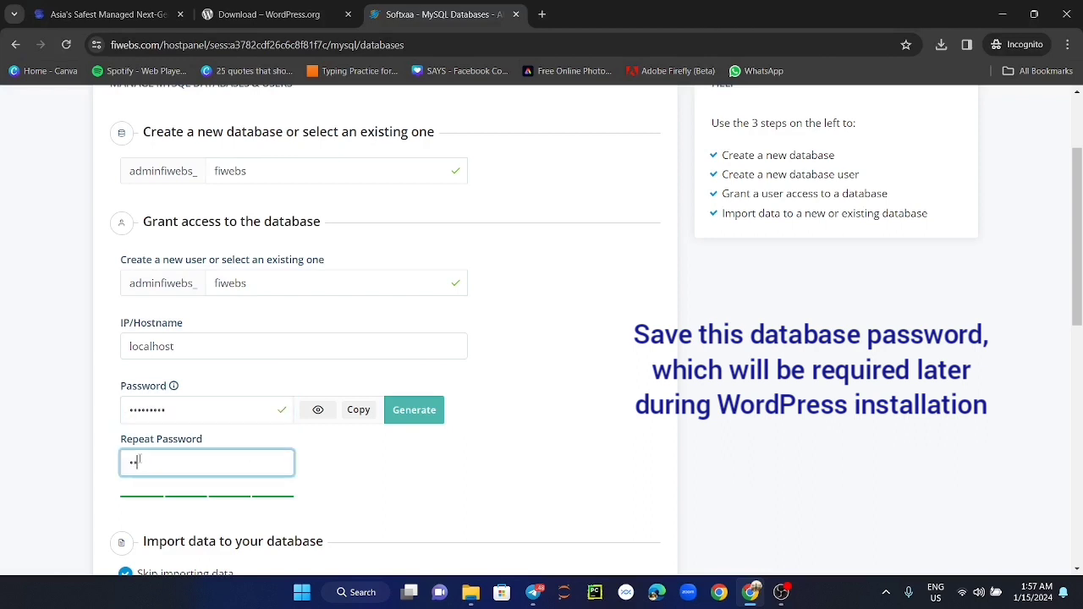
pyautogui.write('••••••••')
pyautogui.scroll(-3, 210, 466)
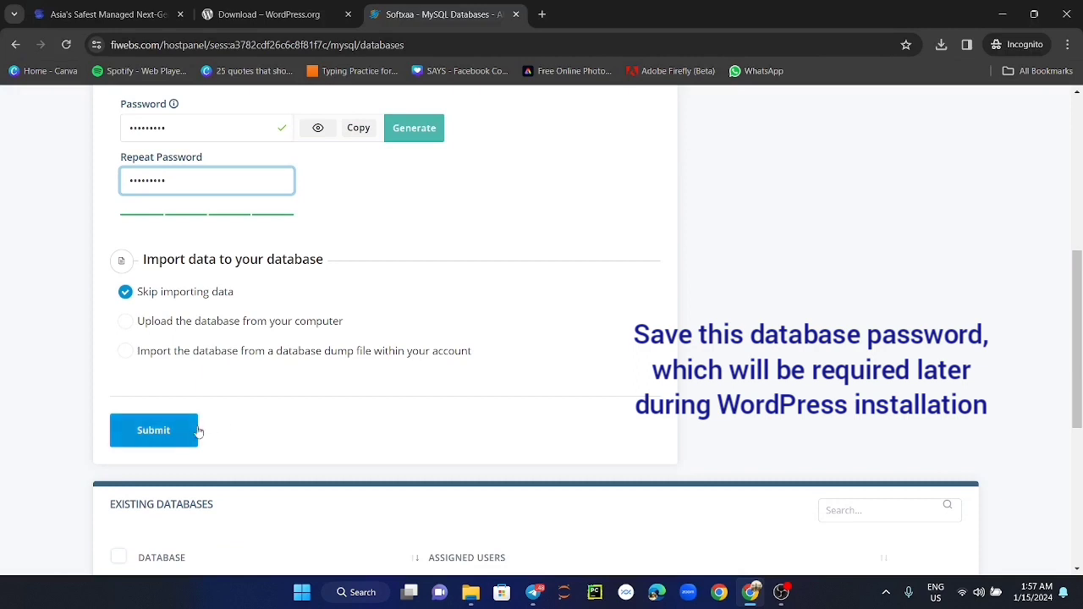
pyautogui.click(192, 435)
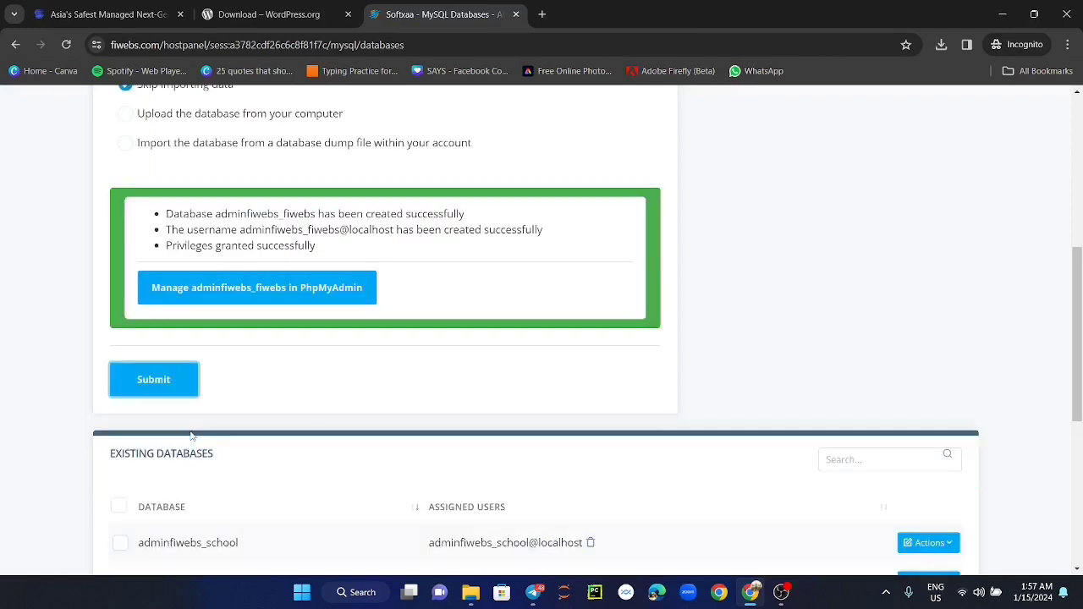
# Load fiwebs.com/wp-admin/index.php in a new tab to start WordPress setup
pyautogui.click(542, 14)
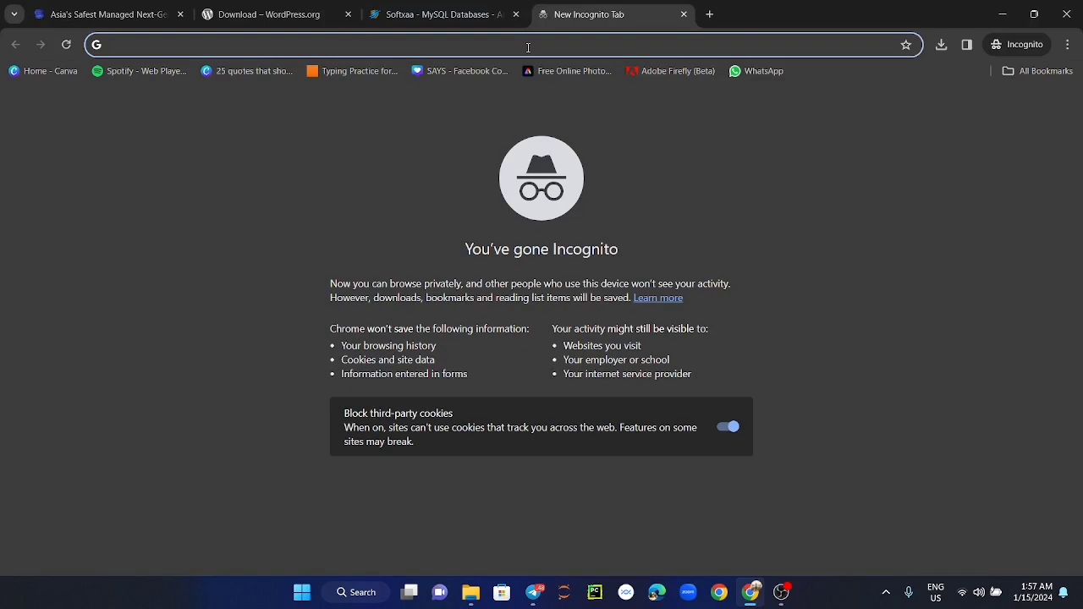
pyautogui.write('fiwe')
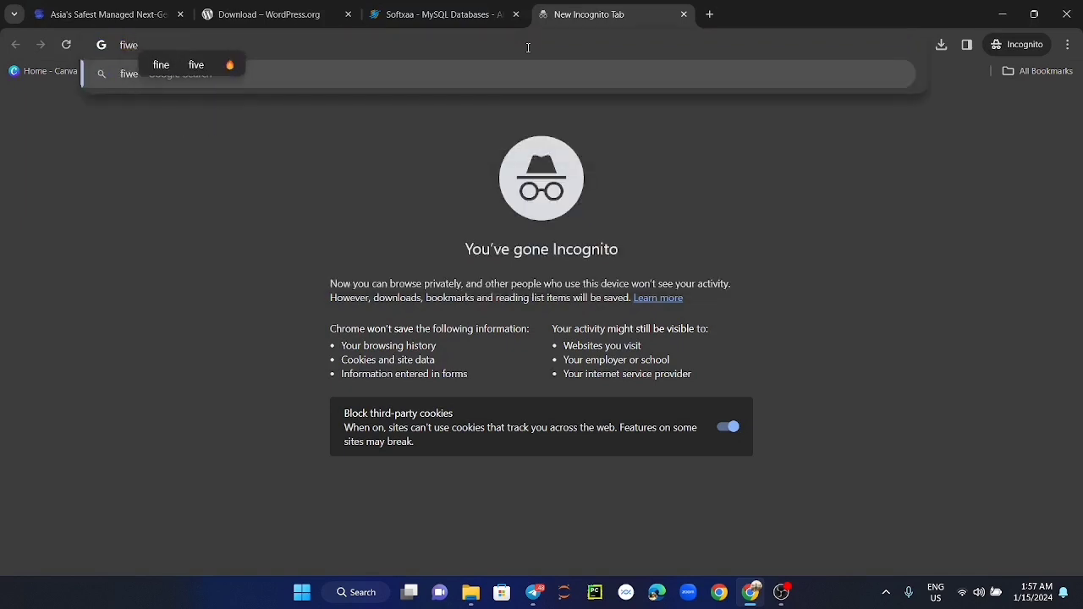
pyautogui.write('bs.')
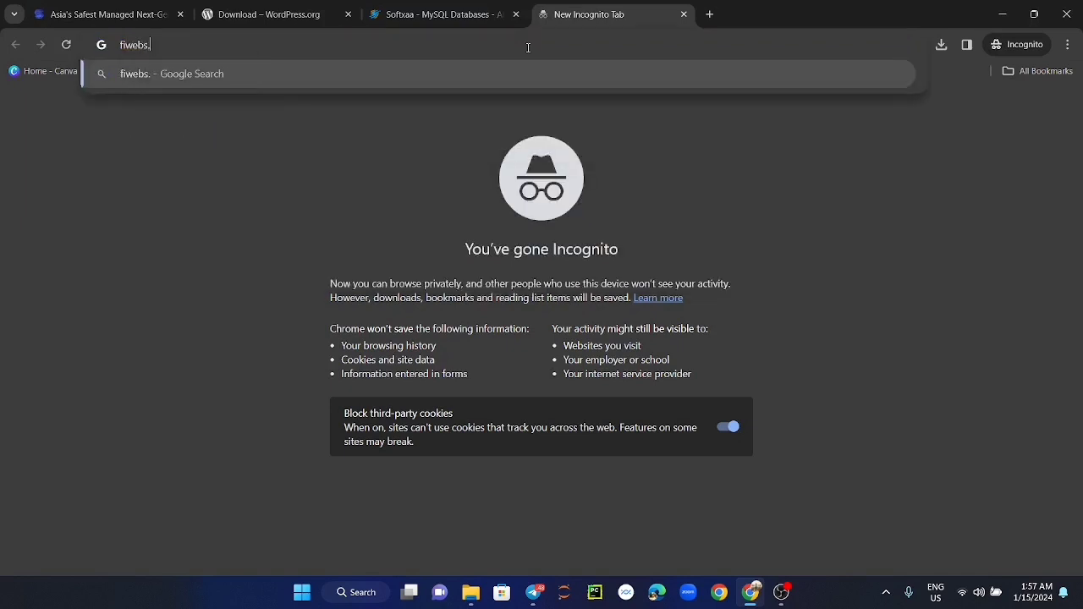
pyautogui.write('com/')
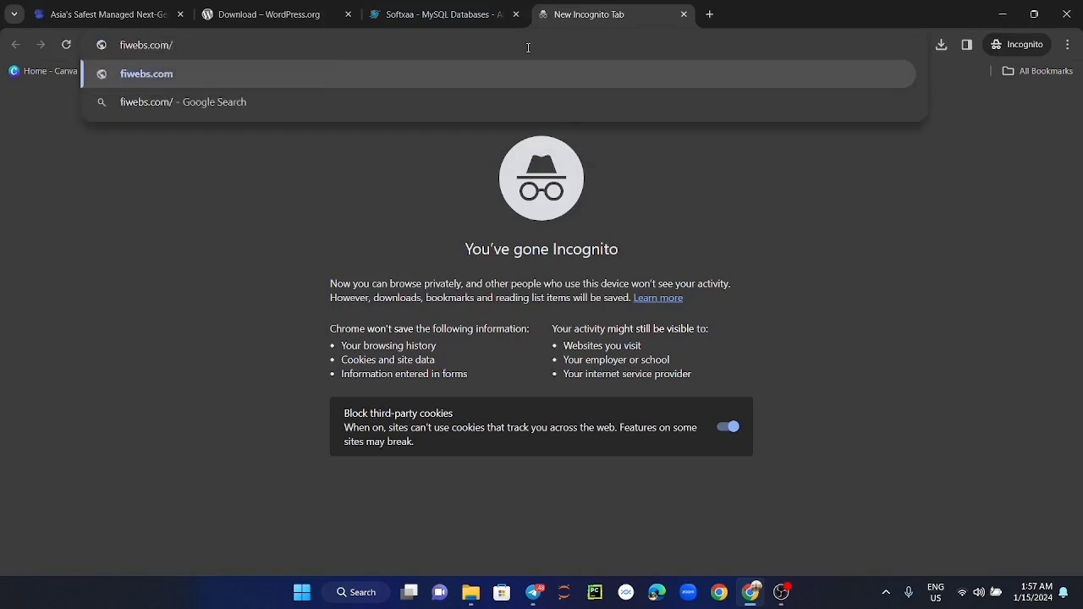
pyautogui.write('wp-')
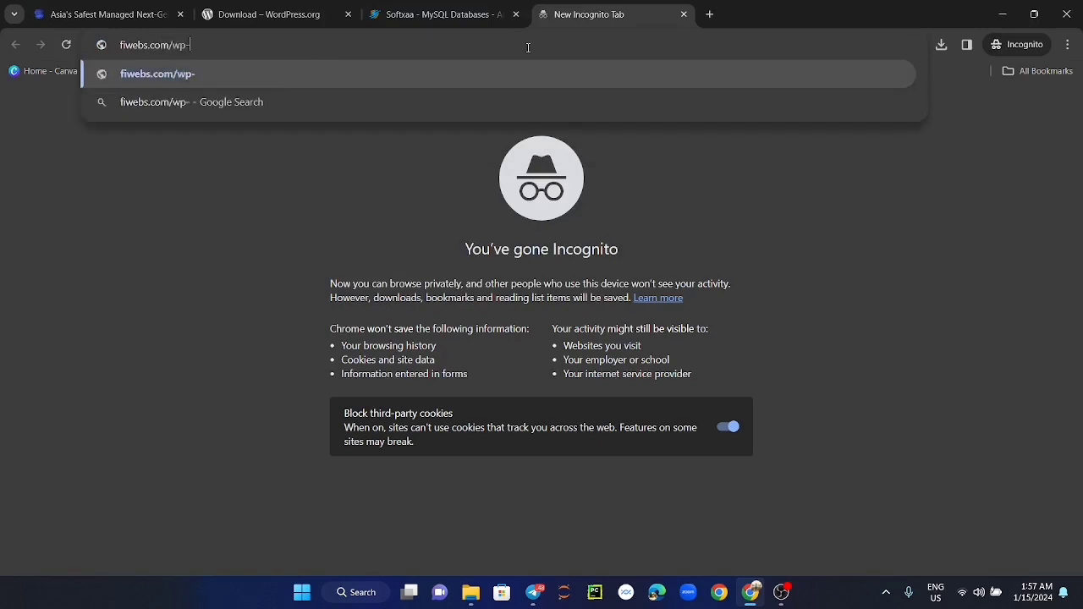
pyautogui.write('admin')
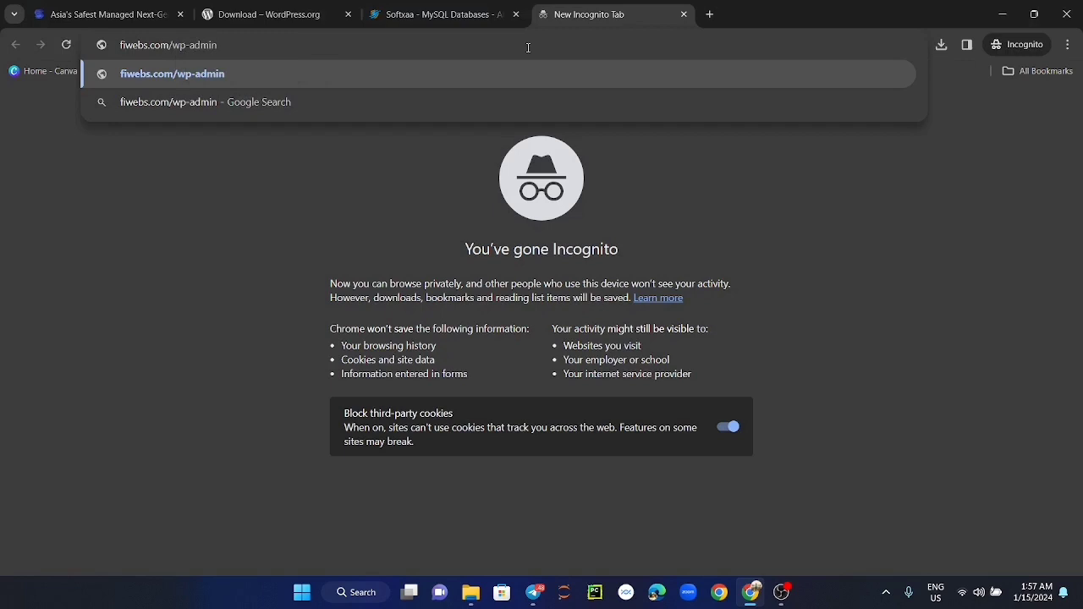
pyautogui.write('/')
pyautogui.write('ind')
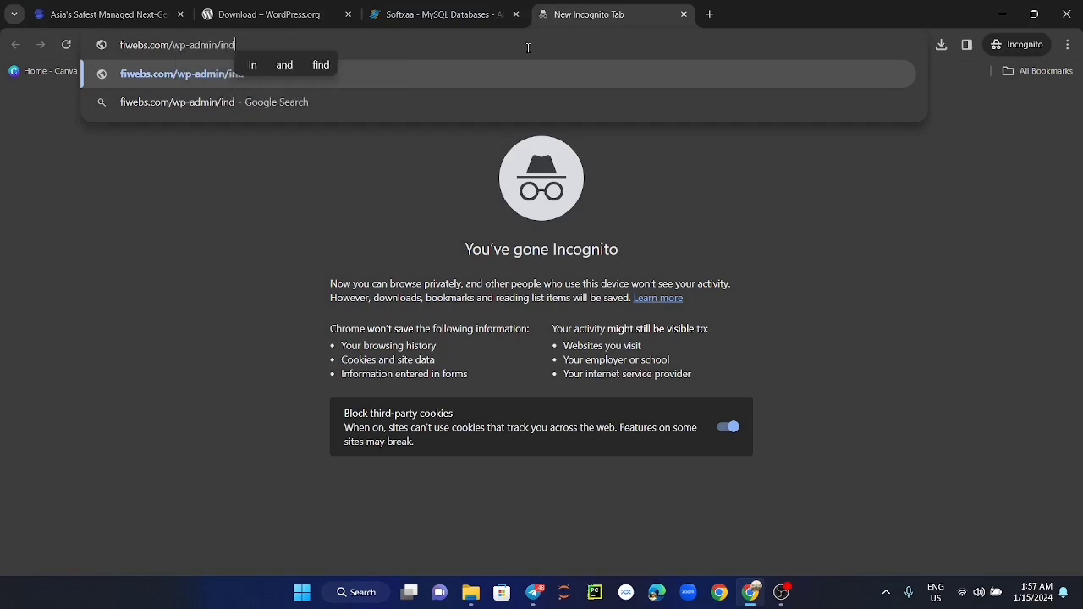
pyautogui.write('ex.php')
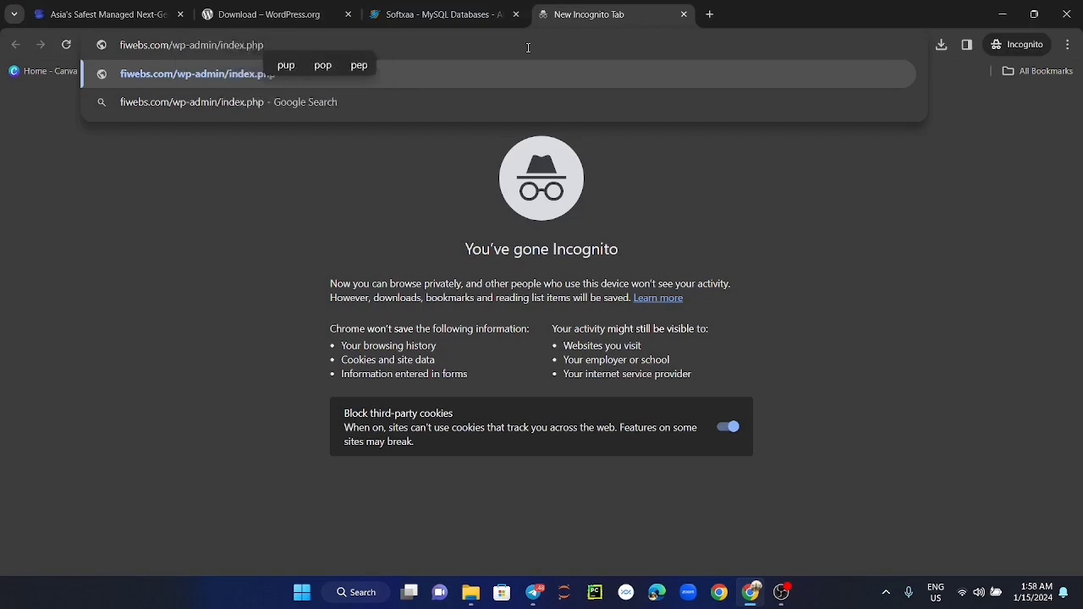
pyautogui.press('Return')
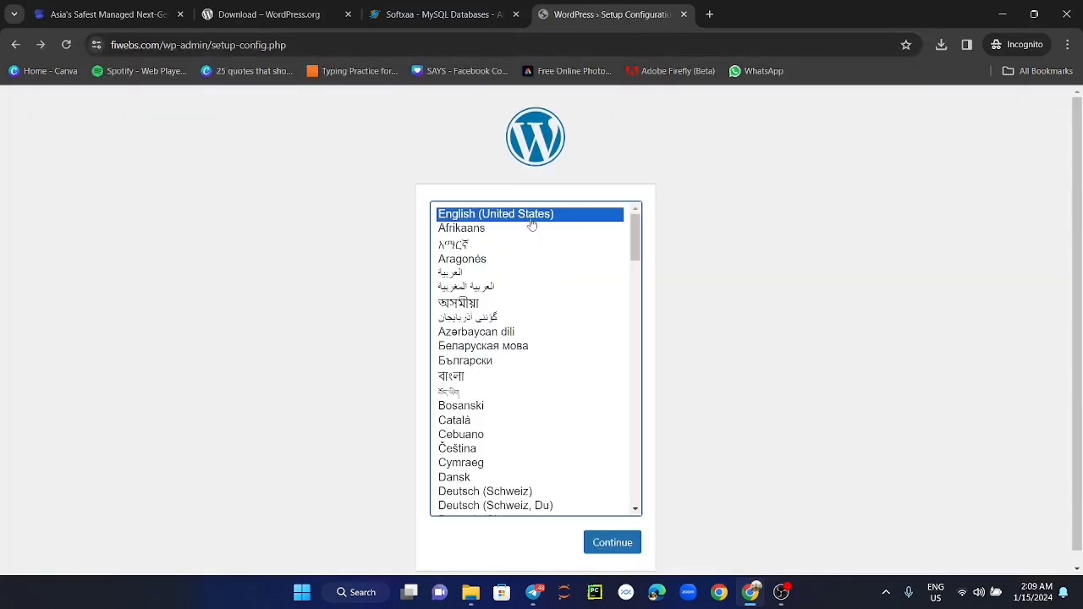
# Continue setup in English and copy the database name adminfiwebs_fiwebs from Softxaa
pyautogui.click(599, 546)
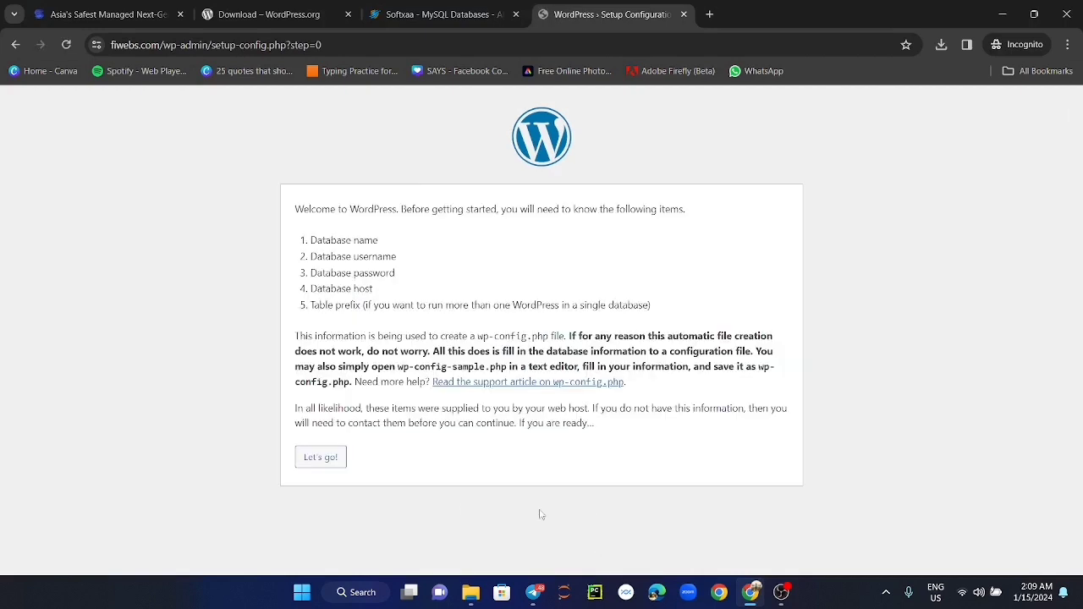
pyautogui.click(329, 464)
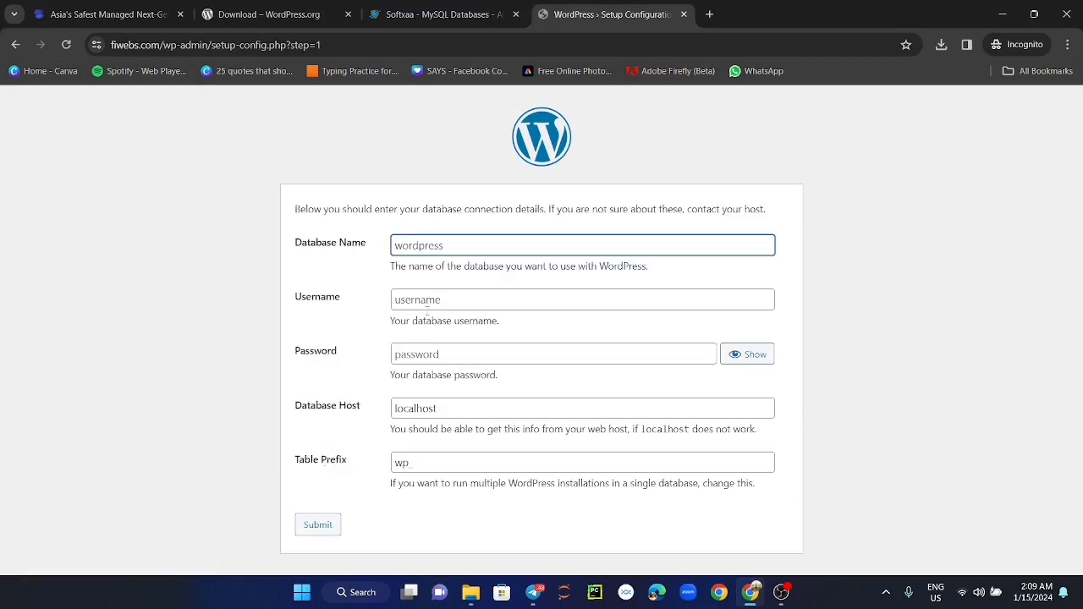
pyautogui.click(415, 15)
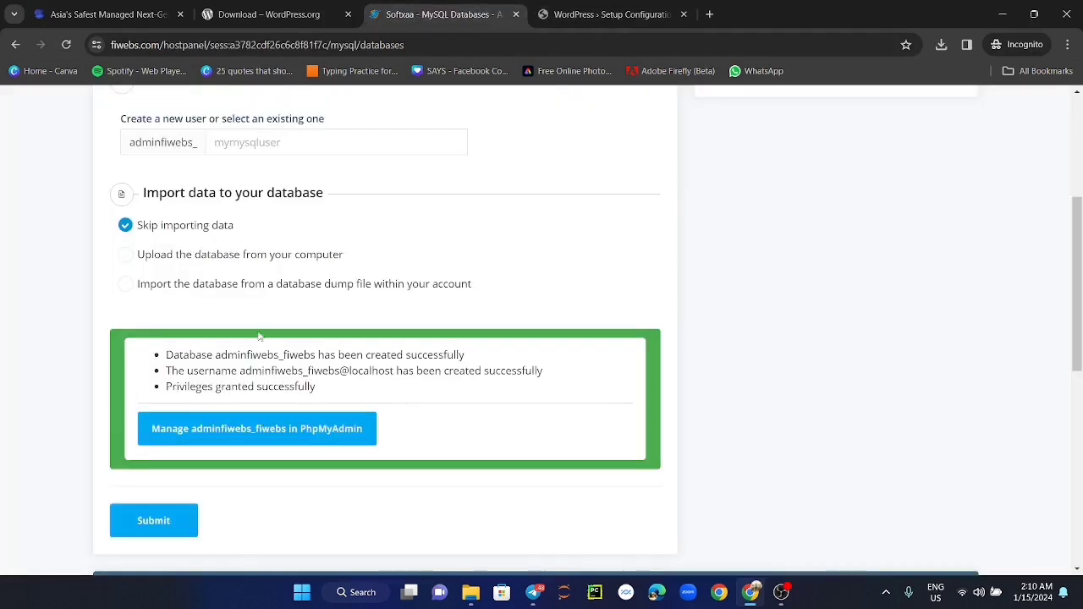
pyautogui.moveTo(216, 358); pyautogui.dragTo(316, 360)
pyautogui.hotkey('ctrl', 'c')
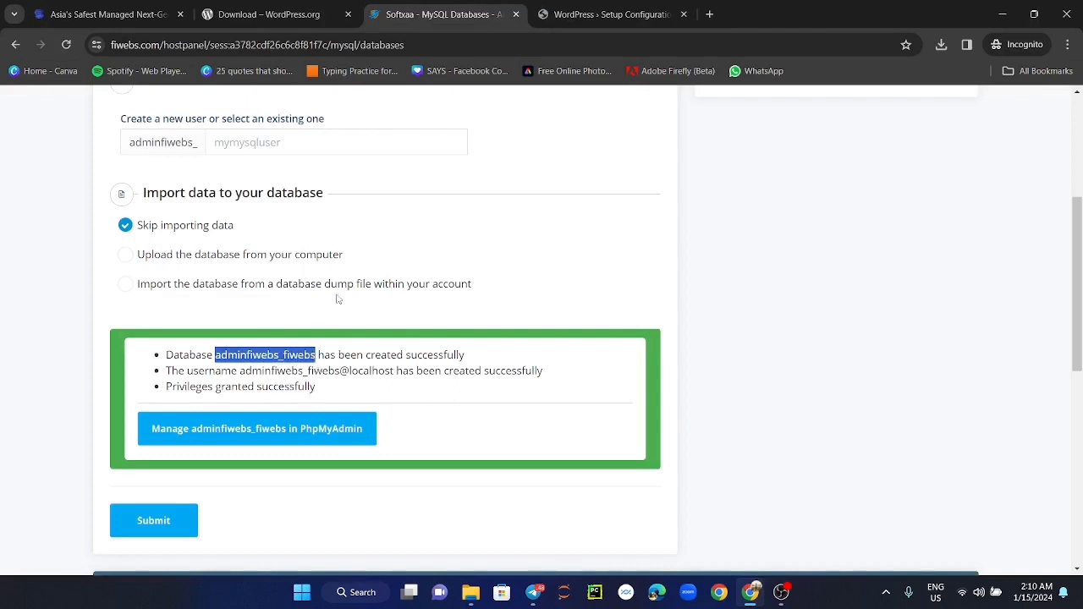
pyautogui.click(563, 6)
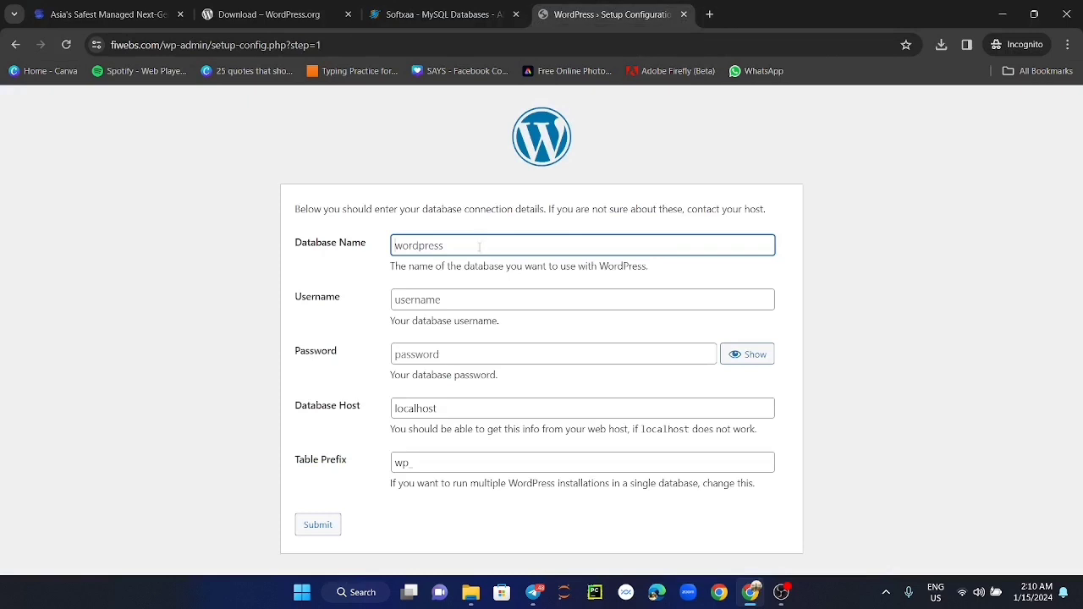
# Fill adminfiwebs_fiwebs as Database Name and Username, enter the password, and submit
pyautogui.hotkey('ctrl', 'v')
pyautogui.click(467, 299)
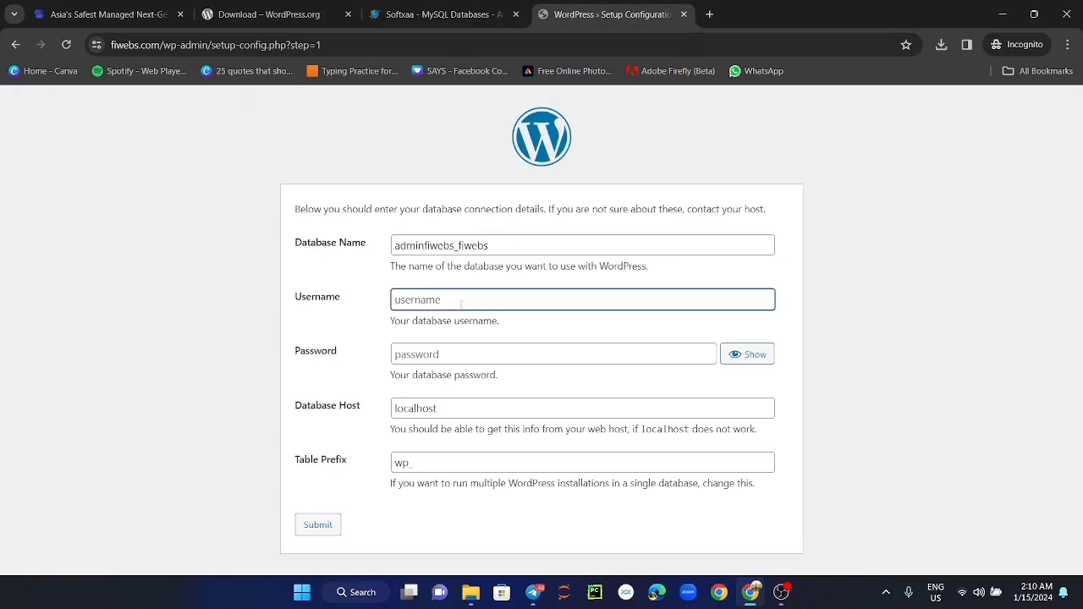
pyautogui.hotkey('ctrl', 'v')
pyautogui.click(463, 354)
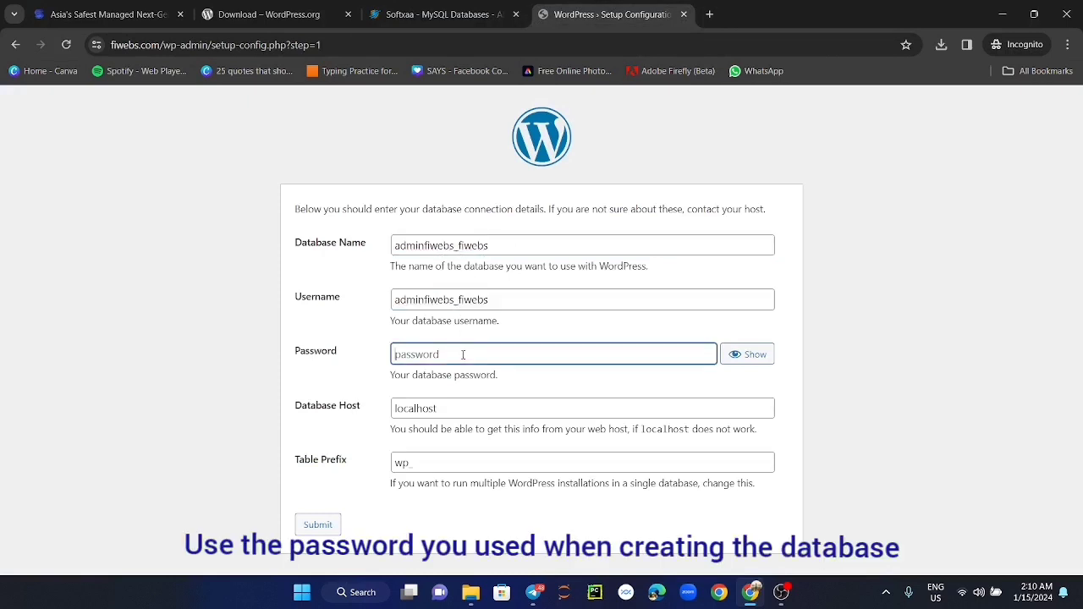
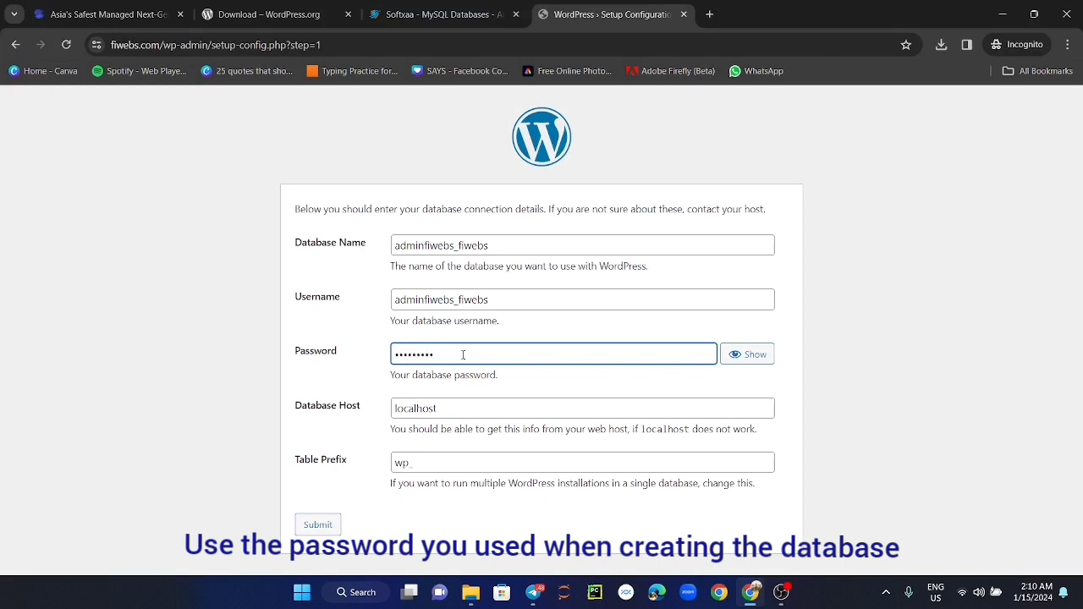
pyautogui.click(315, 531)
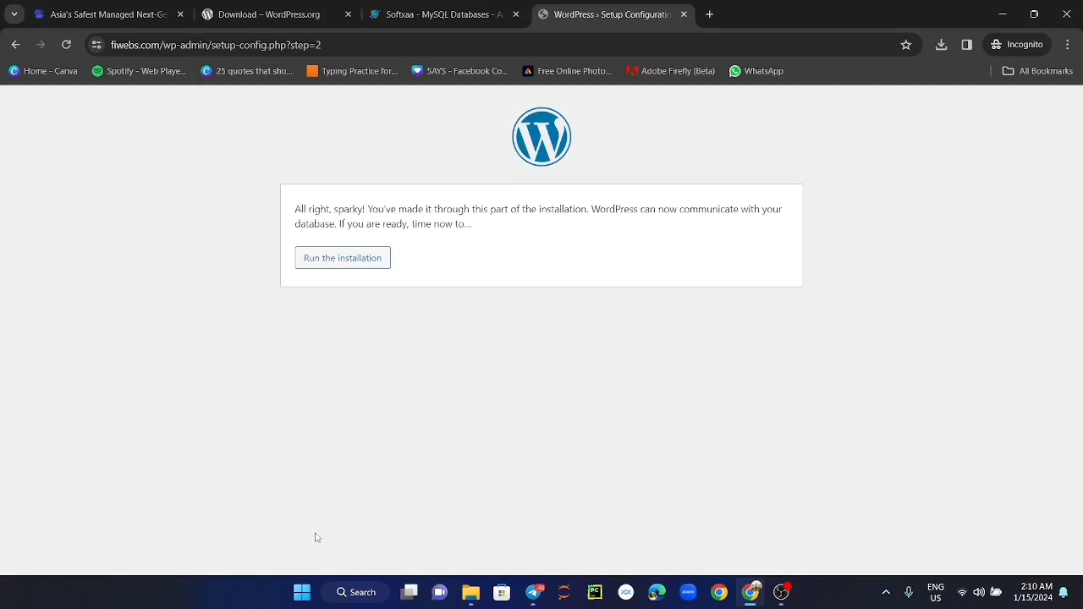
# Run the installation and enter site title 'Fiwebs' and an admin username
pyautogui.click(346, 265)
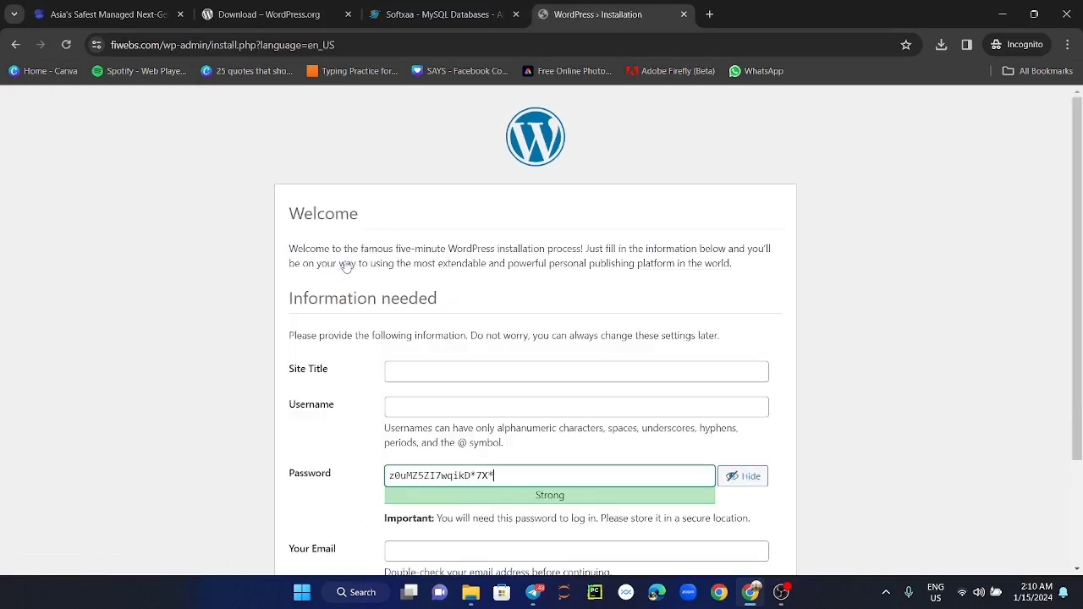
pyautogui.scroll(-1, 400, 326)
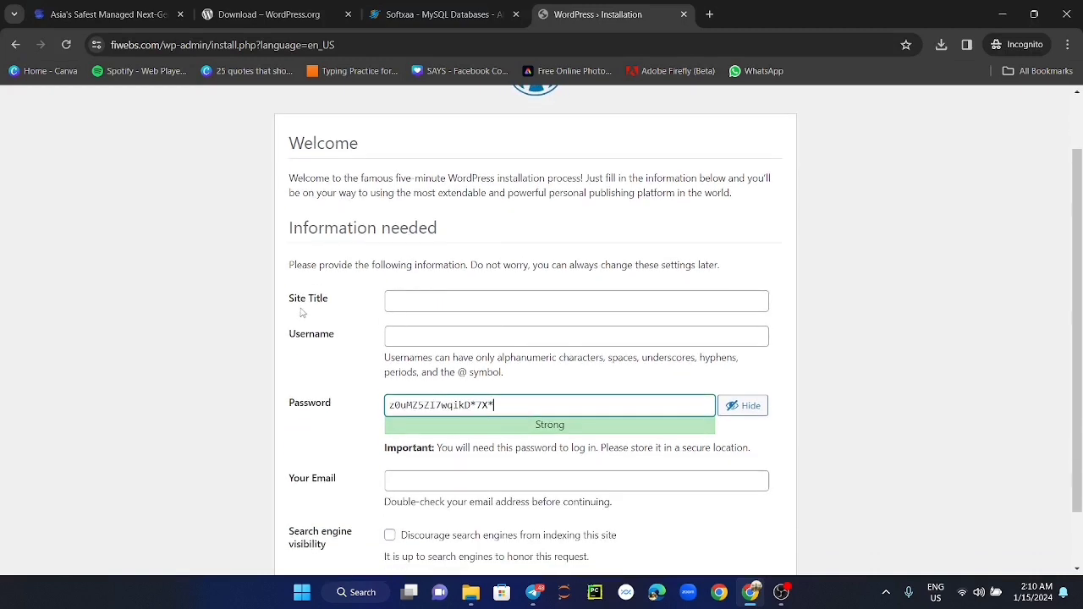
pyautogui.click(409, 298)
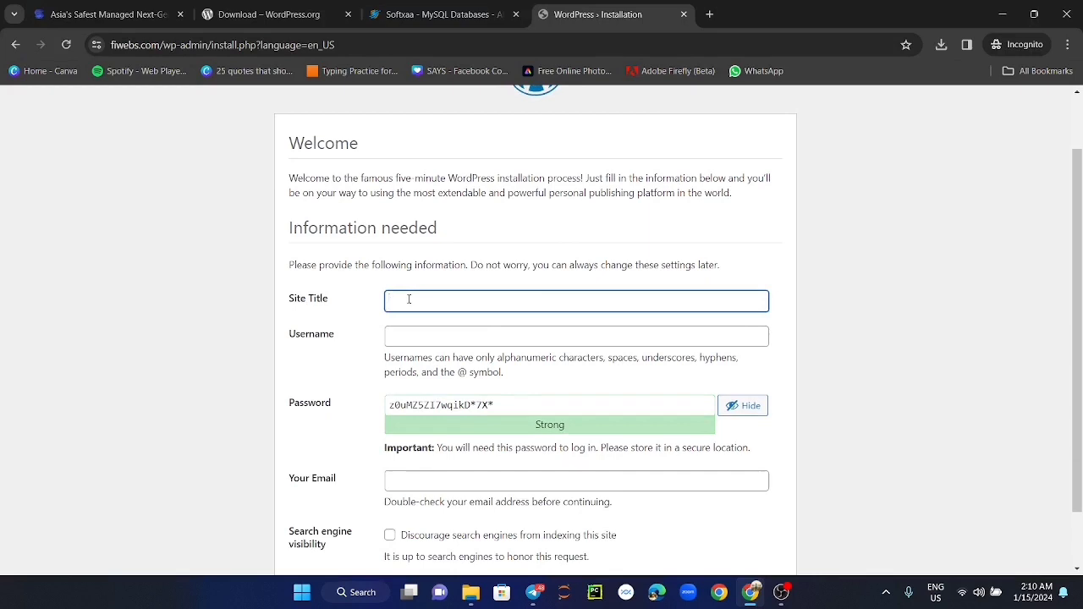
pyautogui.write('Fiw')
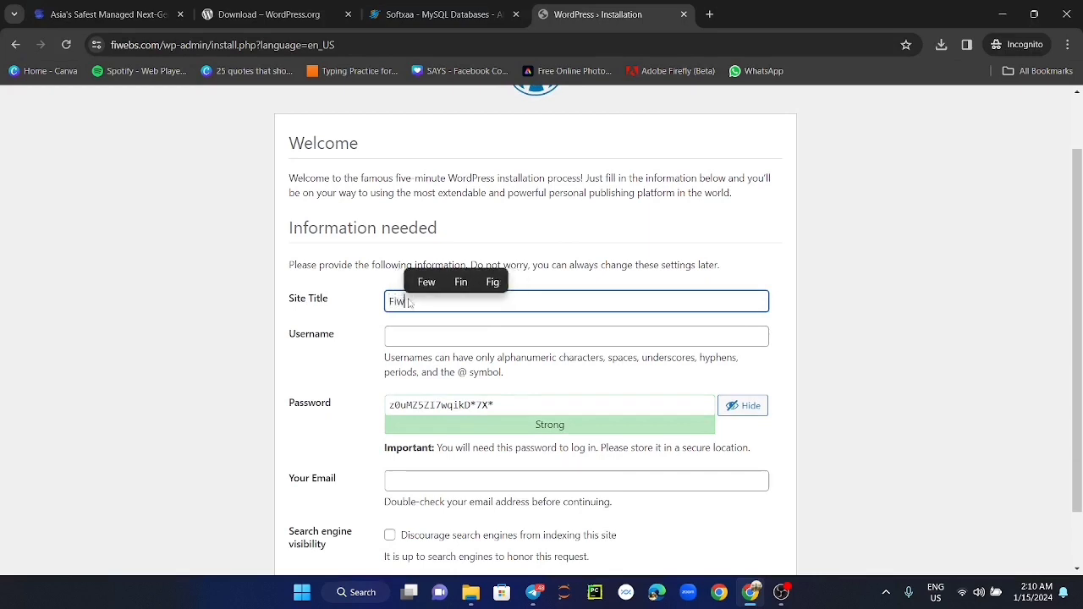
pyautogui.write('ebs')
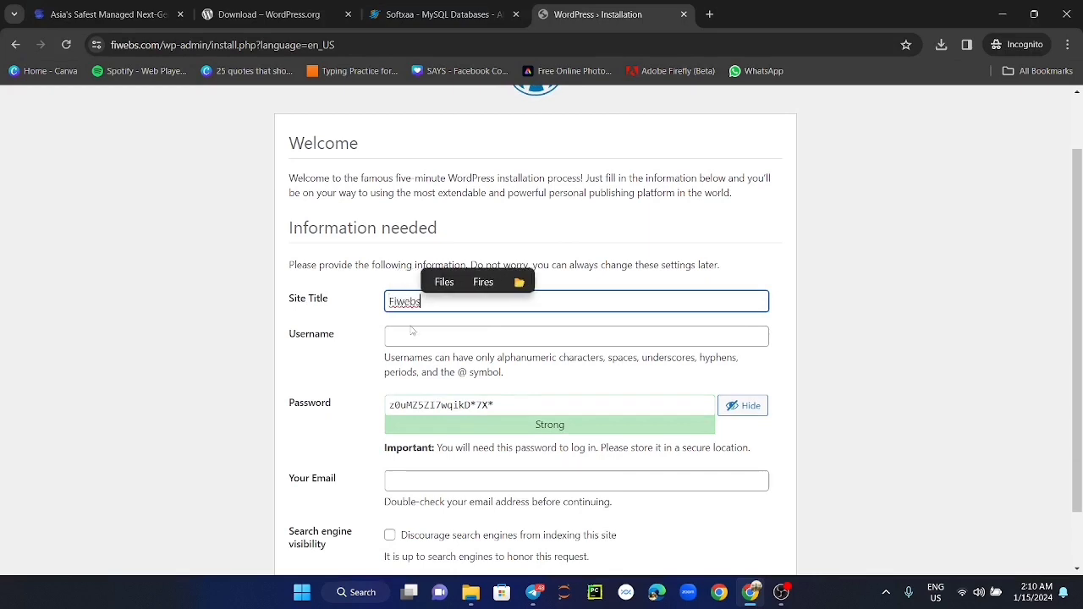
pyautogui.click(412, 336)
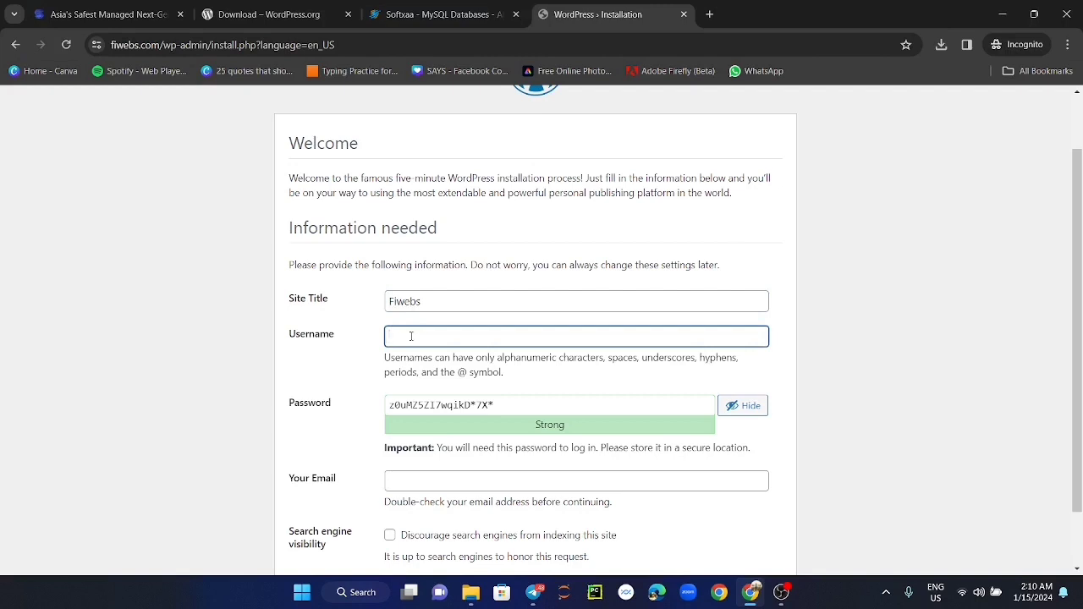
pyautogui.write('fiadmin')
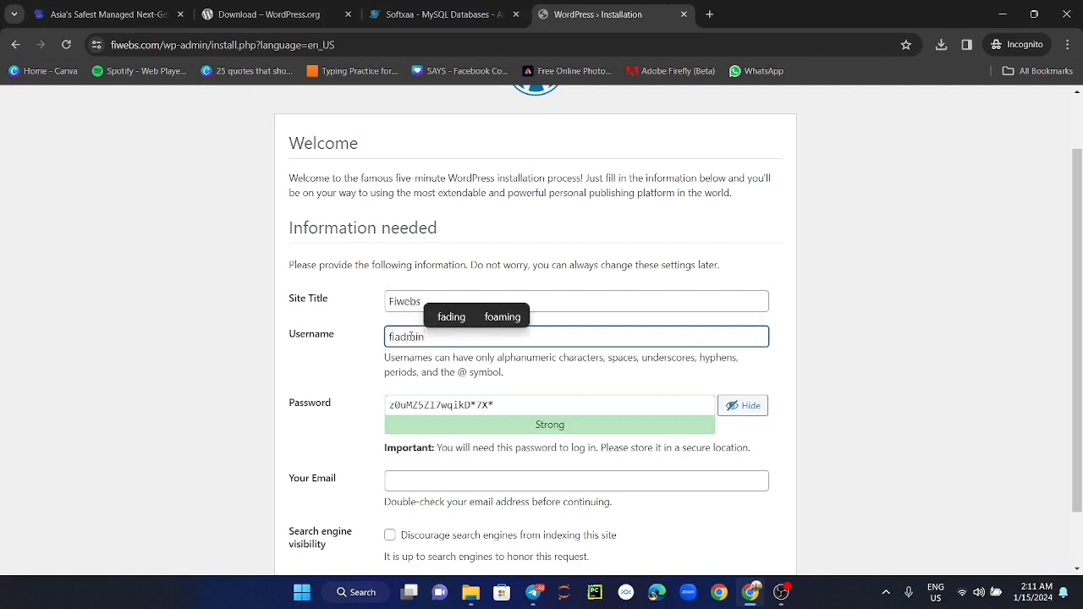
# Replace the generated admin password with a custom password, keeping it masked
pyautogui.moveTo(509, 407); pyautogui.dragTo(382, 413)
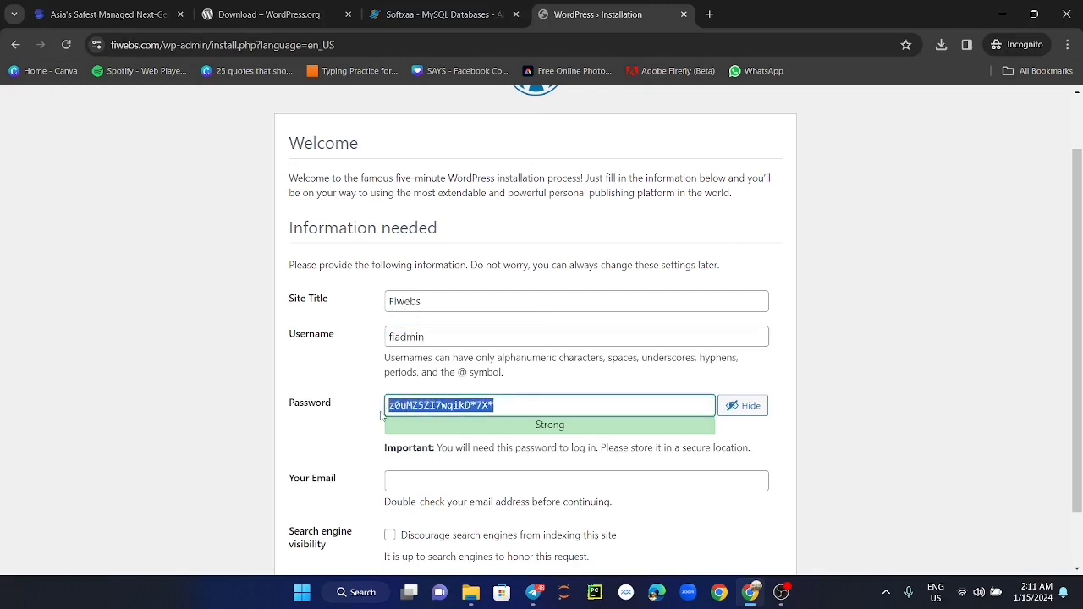
pyautogui.press('BackSpace')
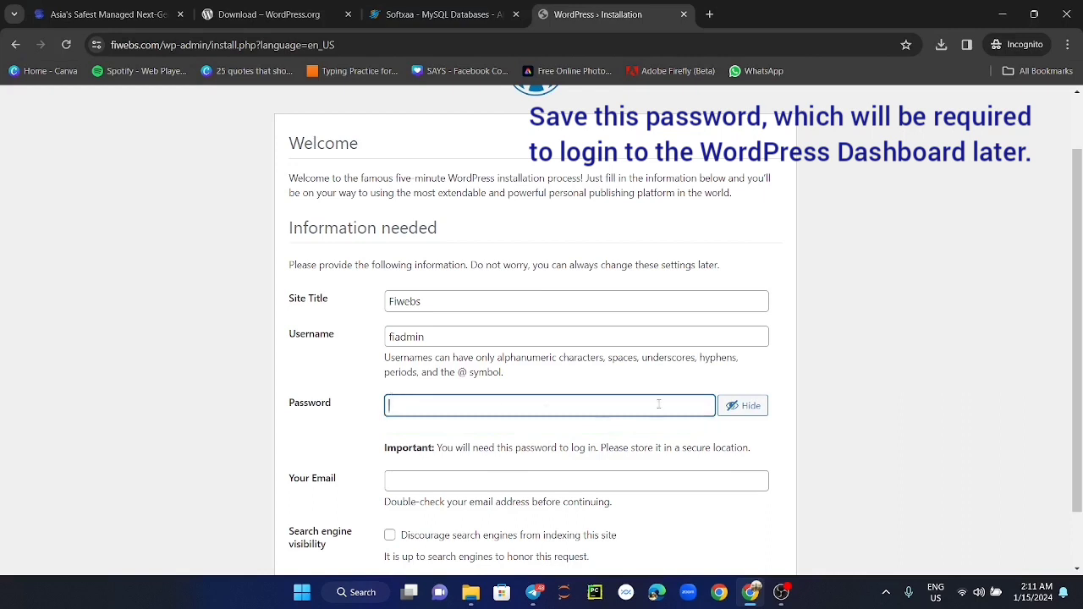
pyautogui.click(742, 405)
pyautogui.click(606, 407)
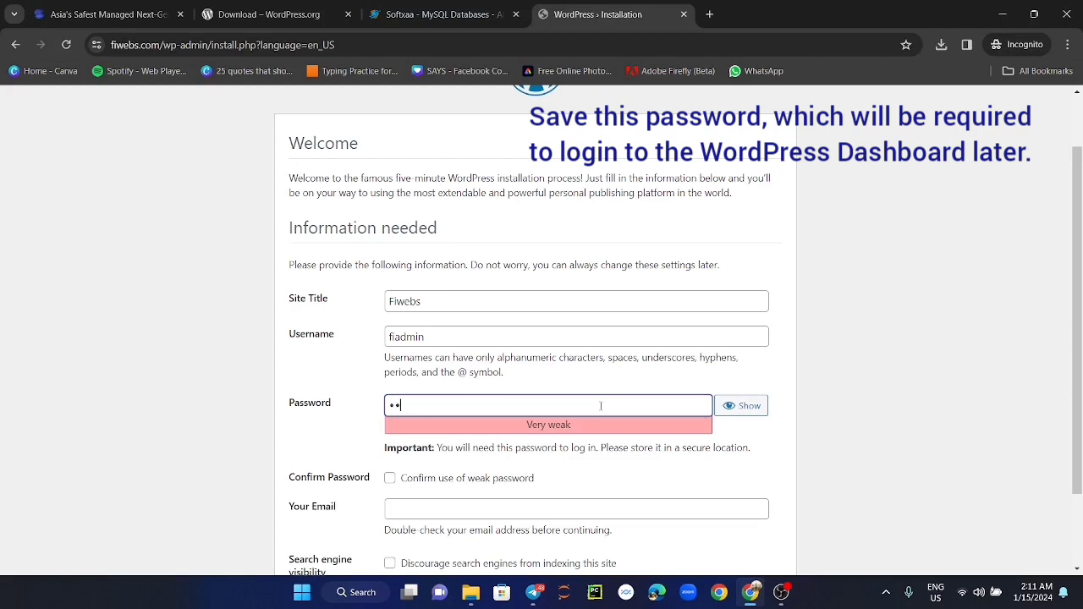
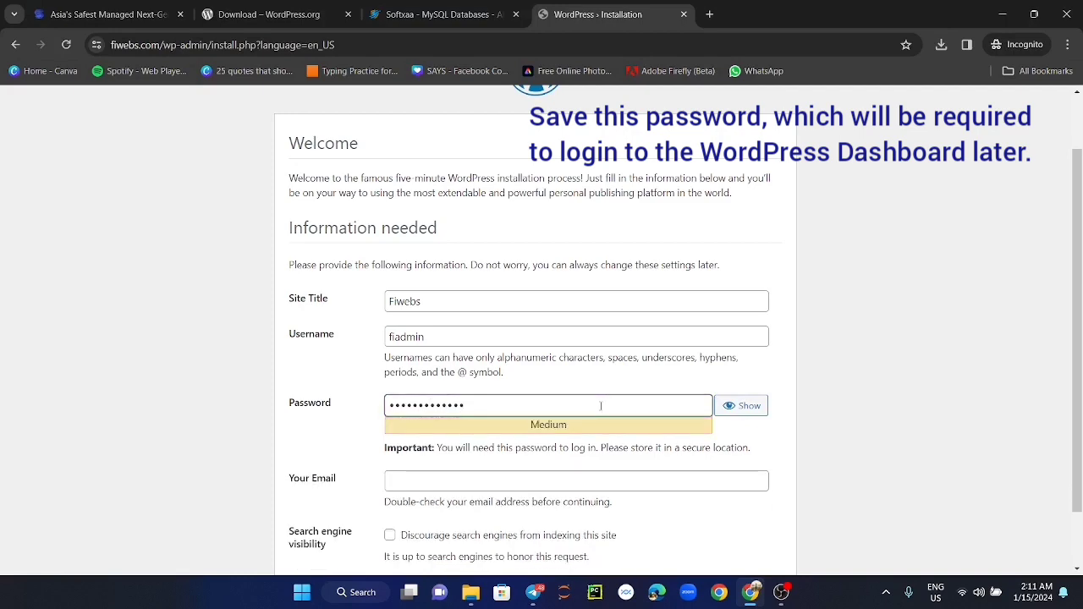
# Fill in the admin e-mail address and install WordPress
pyautogui.scroll(-1, 600, 406)
pyautogui.click(562, 413)
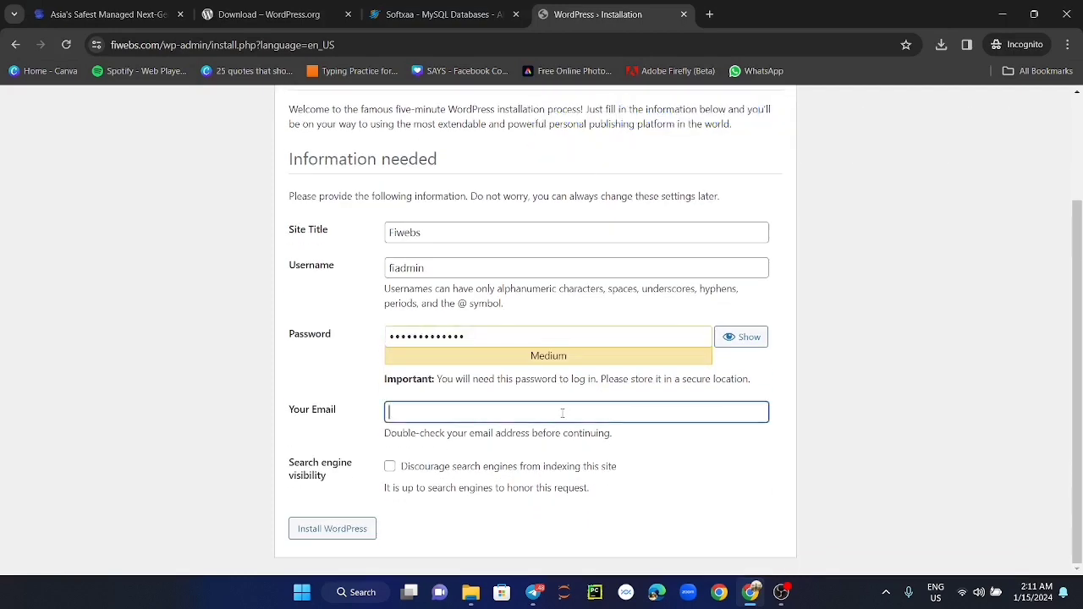
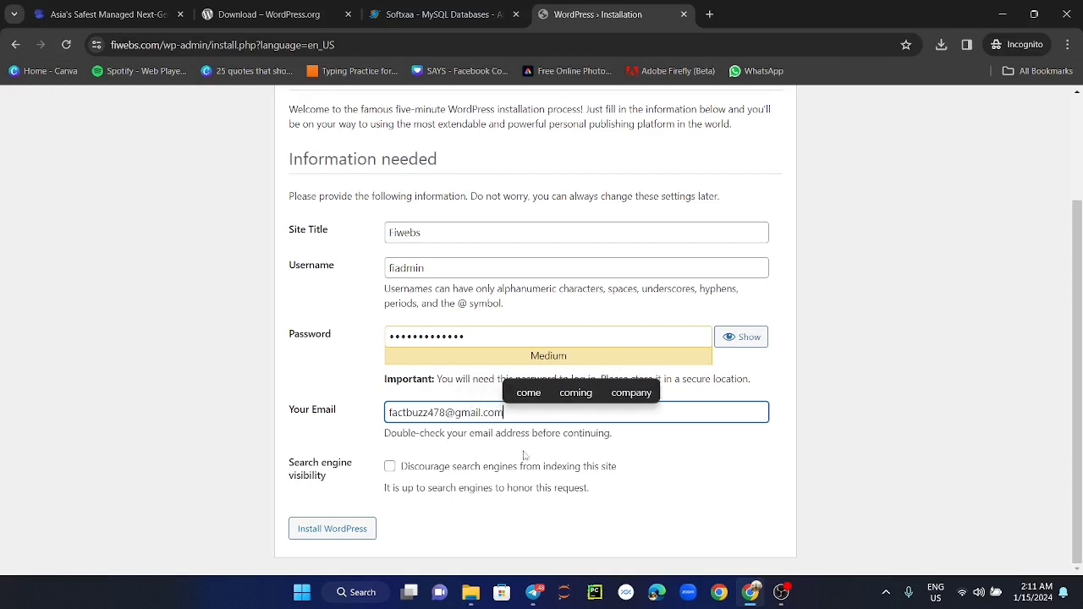
pyautogui.click(357, 537)
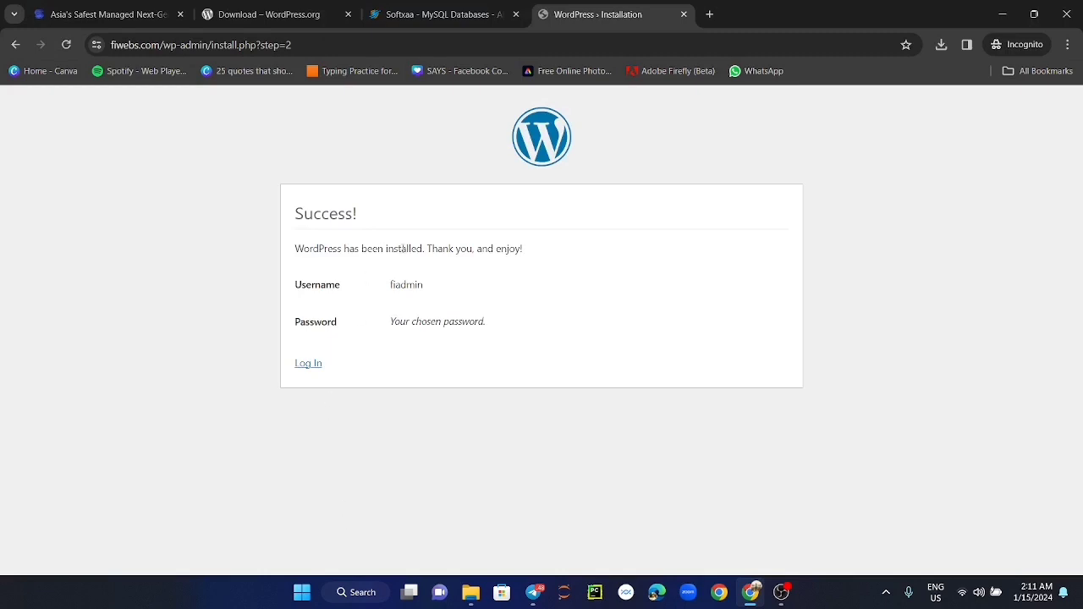
# Log in to the Fiwebs wp-admin with the new admin username and password
pyautogui.click(309, 364)
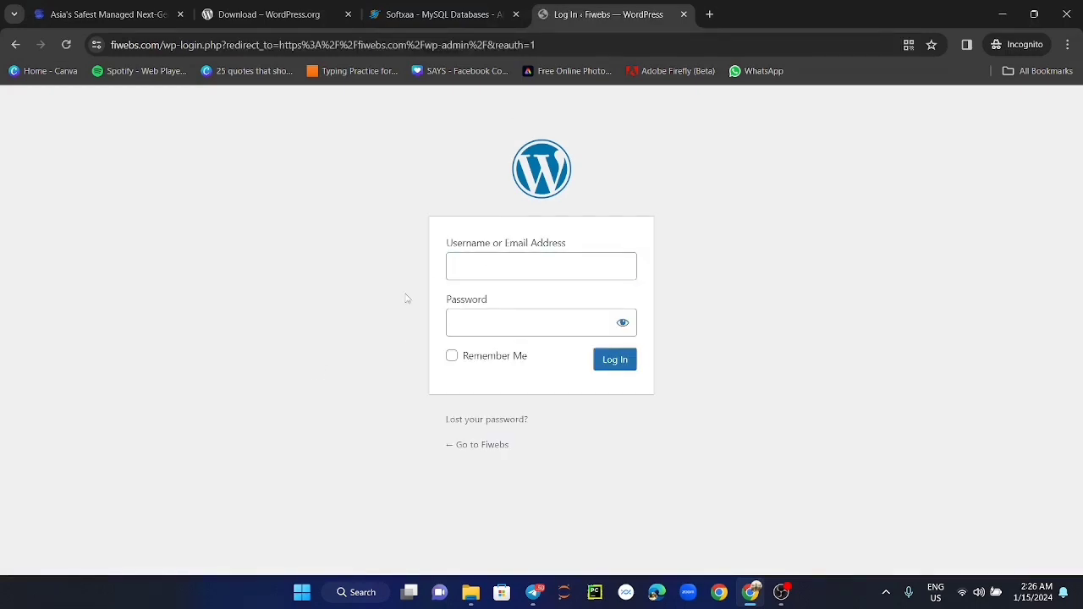
pyautogui.click(473, 267)
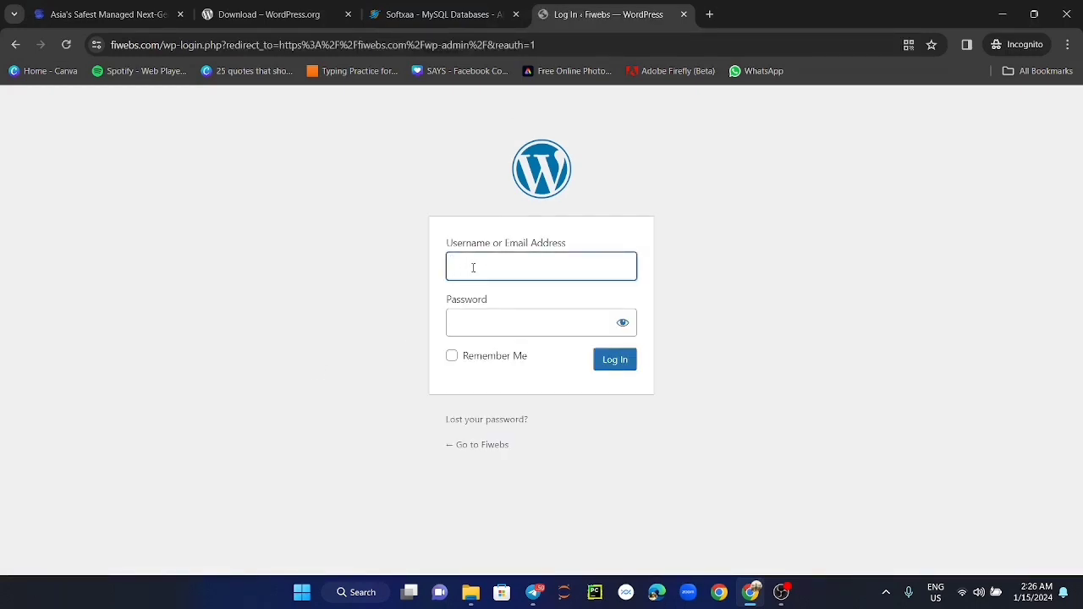
pyautogui.write('fi')
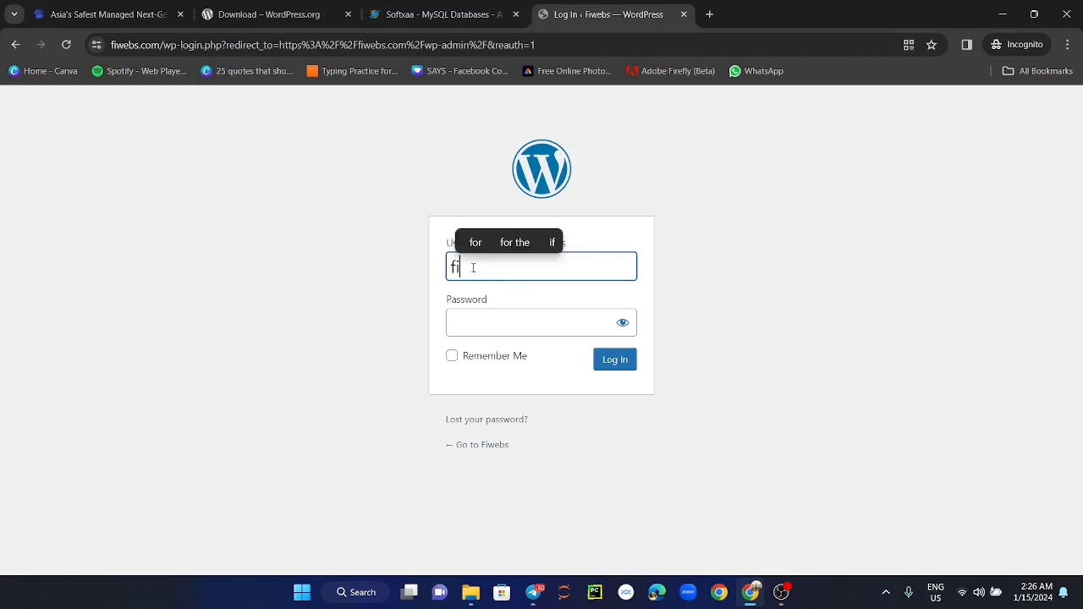
pyautogui.write('ad')
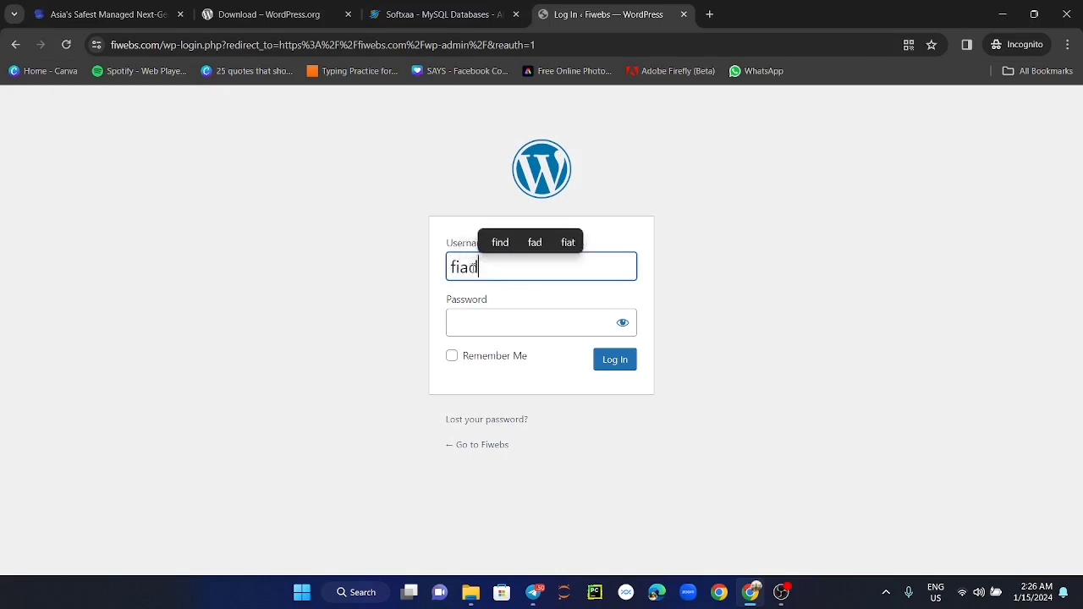
pyautogui.write('min')
pyautogui.click(458, 323)
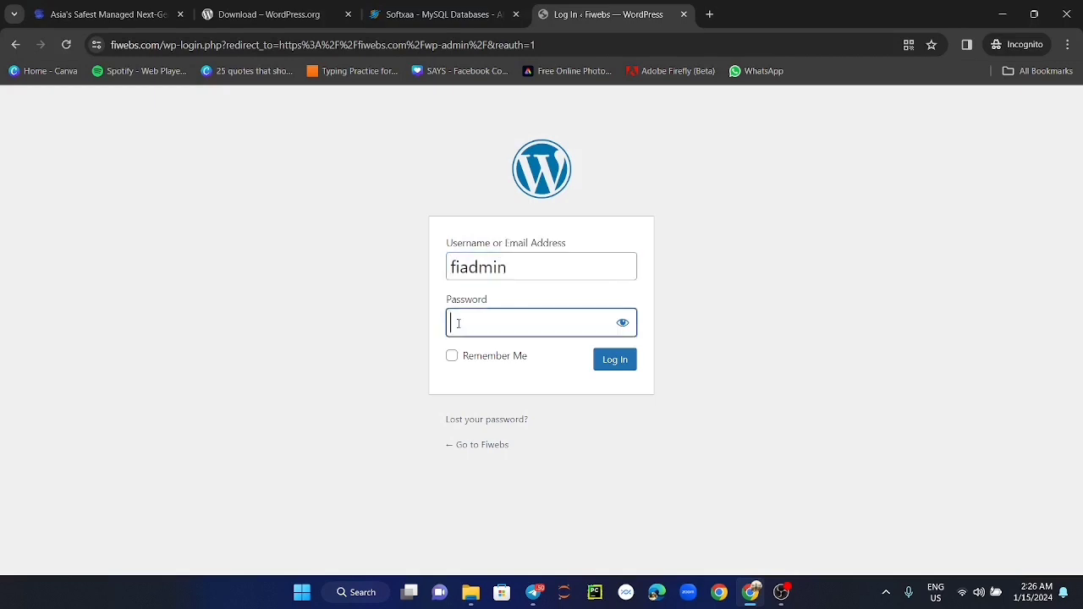
pyautogui.write('•••••••••••••')
pyautogui.click(604, 367)
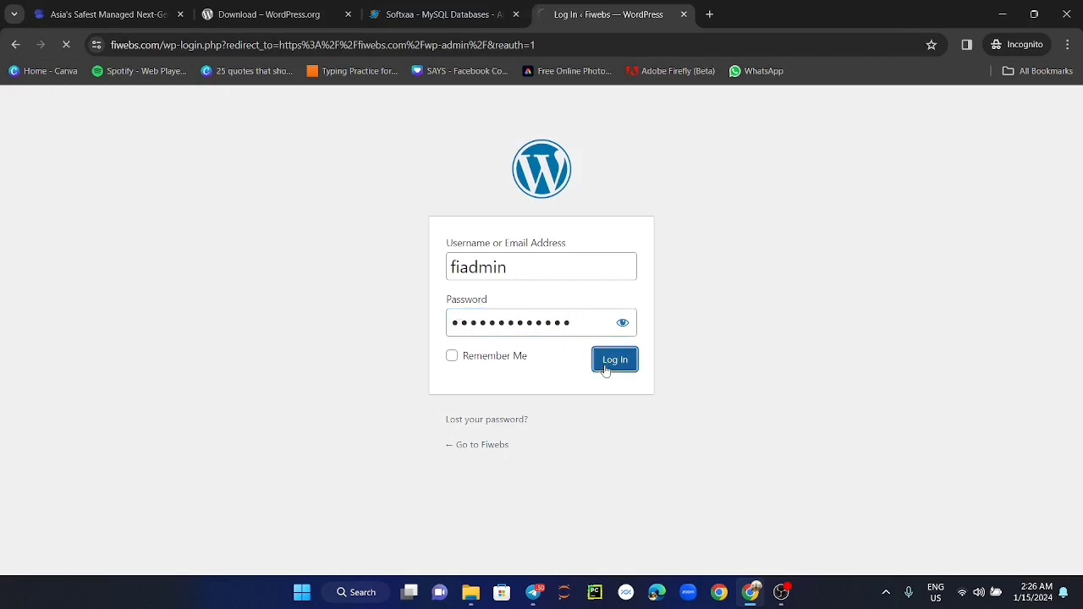